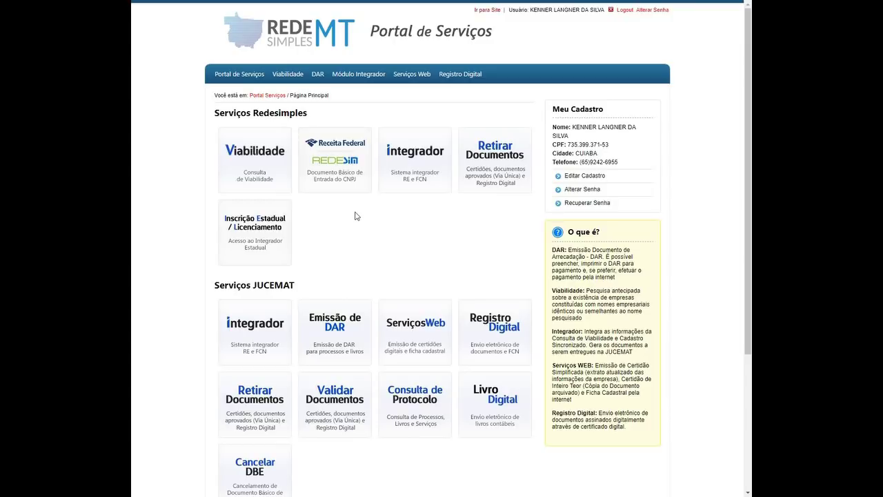
Start a new Viabilidade request from the portal's Viabilidade services.
left_click(265, 166)
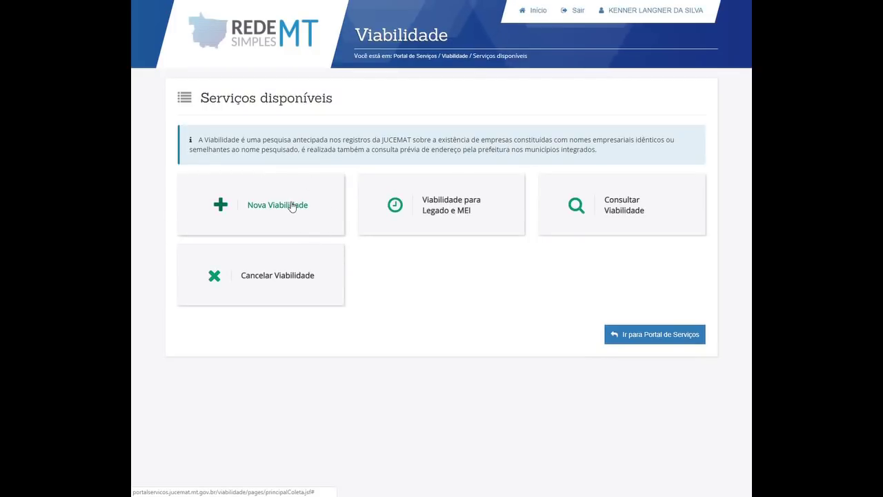
left_click(292, 207)
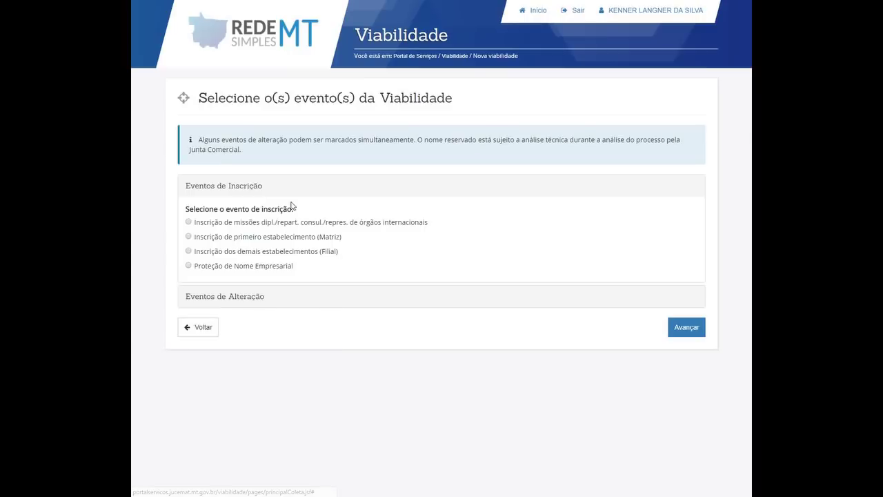
Under Eventos de Alteração, tick 'Alteração do nome empresarial (firma ou denominação)'.
left_click(234, 302)
scroll(454, 200, "down", 1)
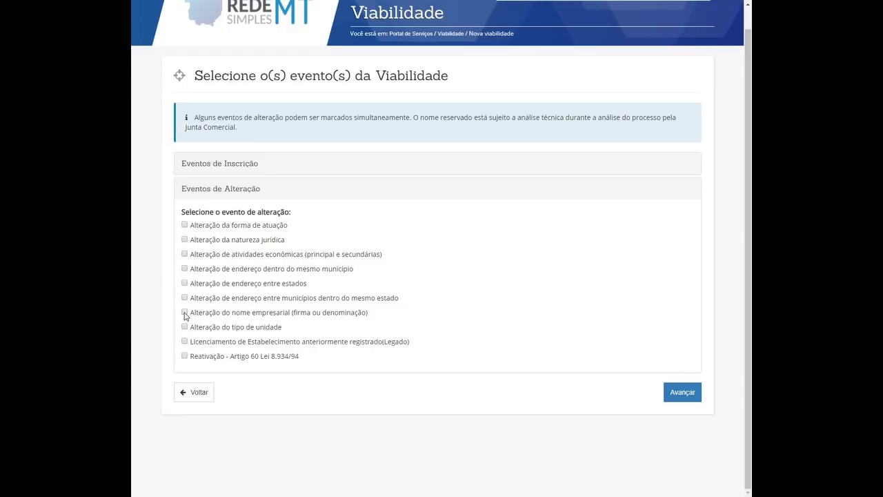
left_click(184, 312)
scroll(454, 311, "down", 1)
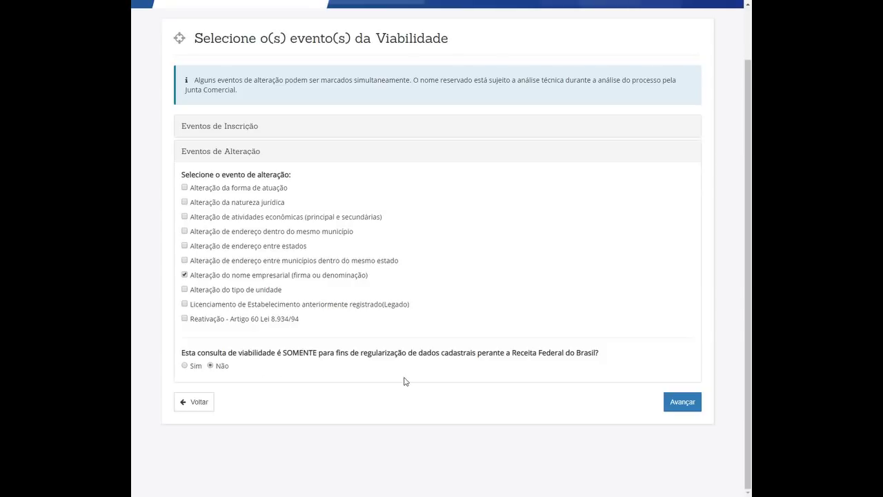
Find the company by pasting its NIRE and searching, then advance to Coleta de Dados.
left_click(681, 407)
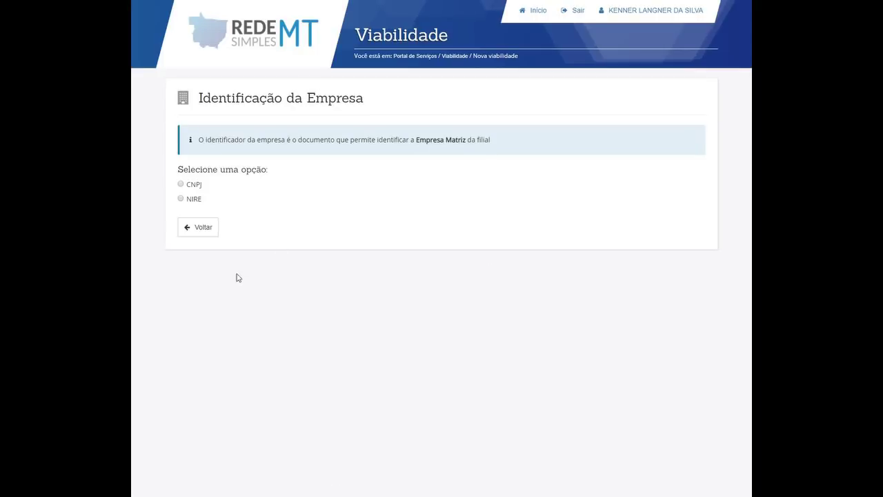
left_click(180, 199)
left_click(269, 253)
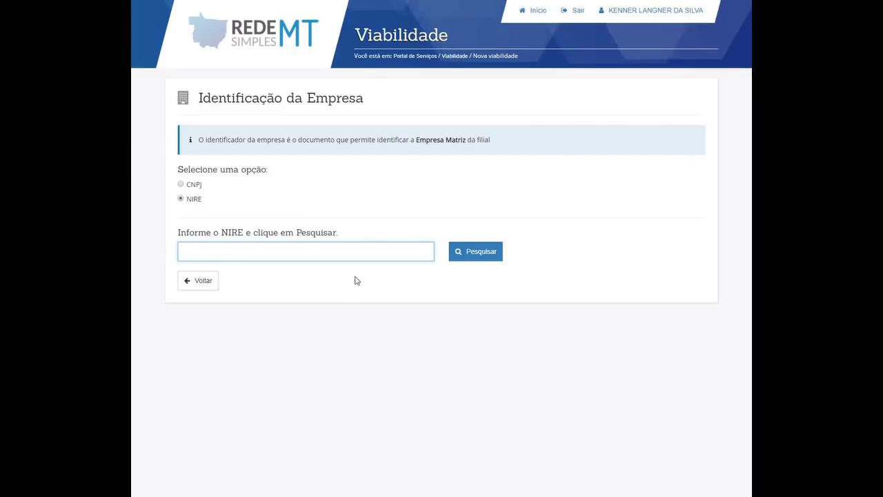
key("ctrl+v")
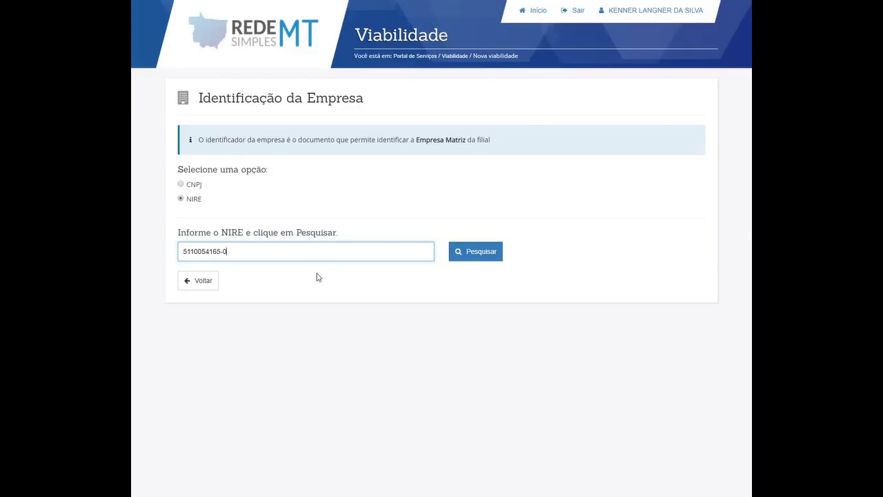
left_click(306, 276)
left_click(478, 253)
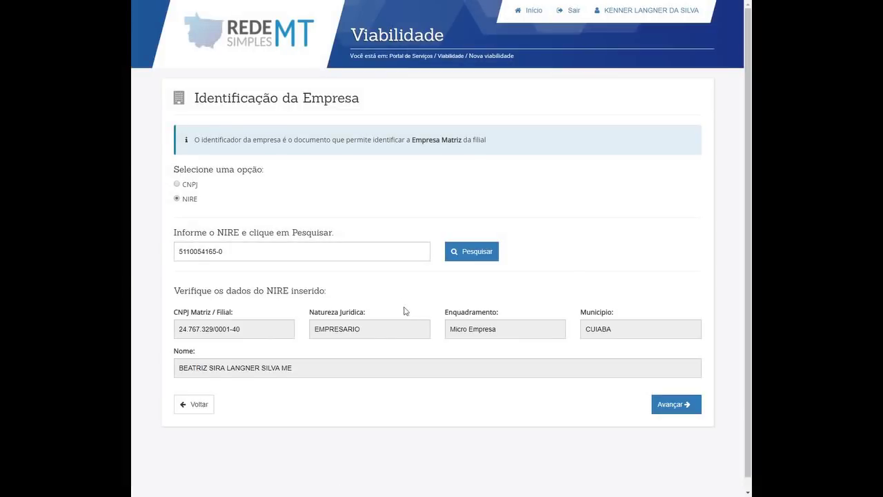
scroll(387, 297, "down", 1)
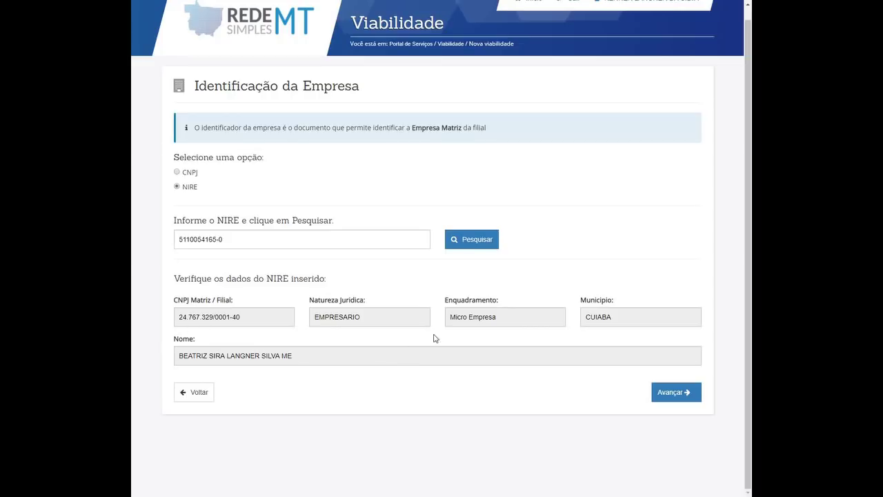
left_click(670, 392)
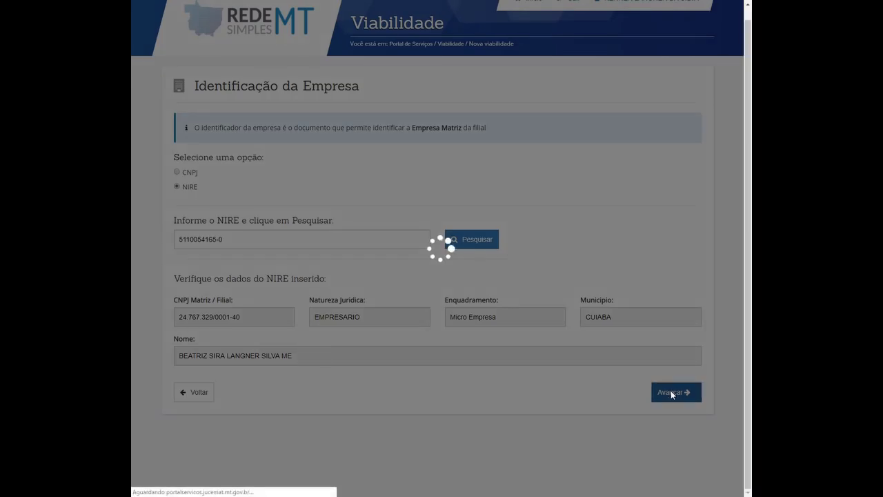
Review the pre-filled Objeto Social text on the Coleta de Dados form.
scroll(236, 171, "down", 3)
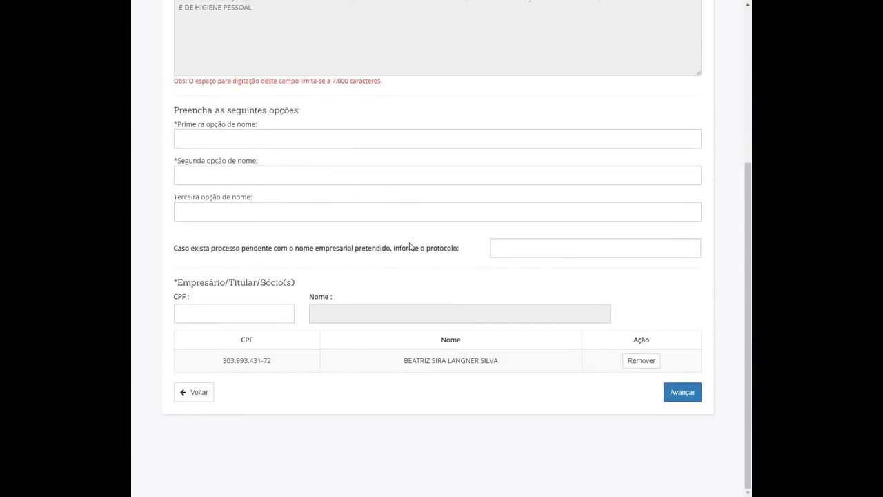
scroll(411, 248, "up", 4)
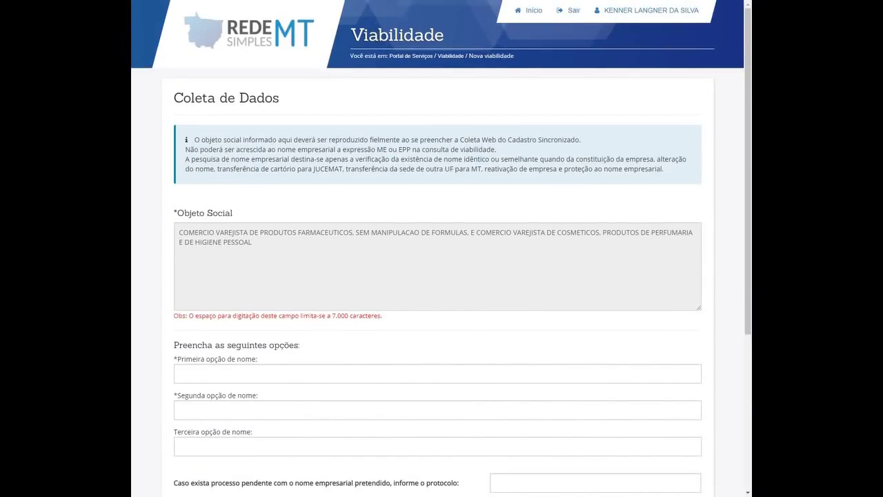
scroll(355, 272, "down", 3)
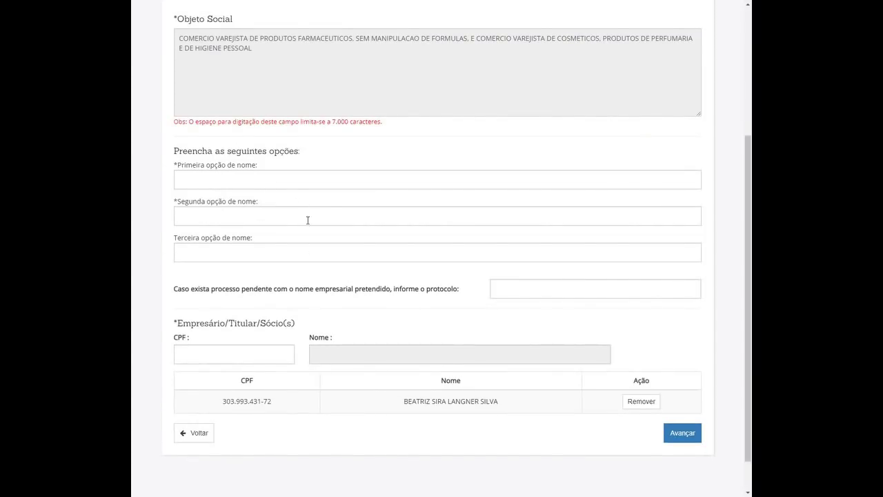
scroll(309, 222, "up", 2)
left_click(323, 200)
key("ctrl+a")
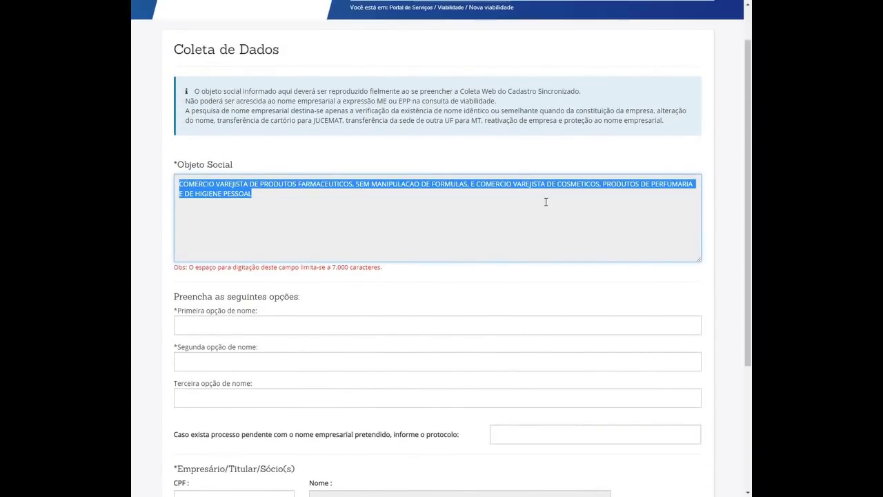
left_click(546, 201)
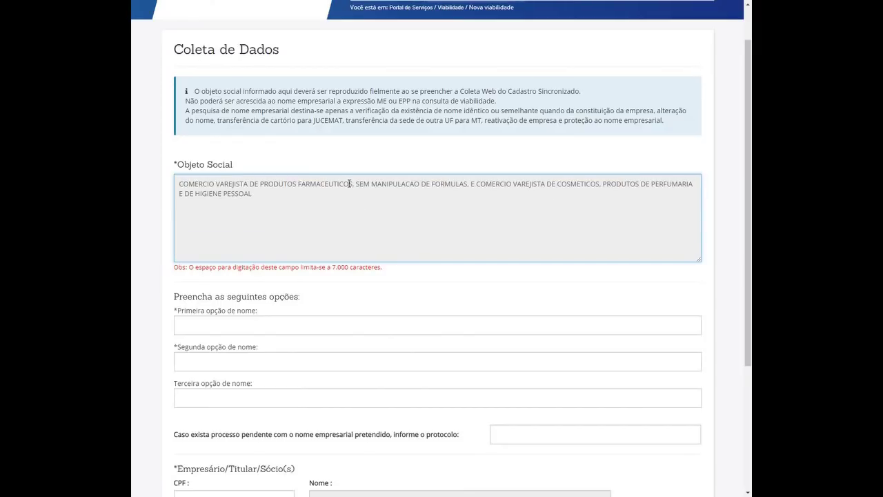
scroll(353, 187, "down", 3)
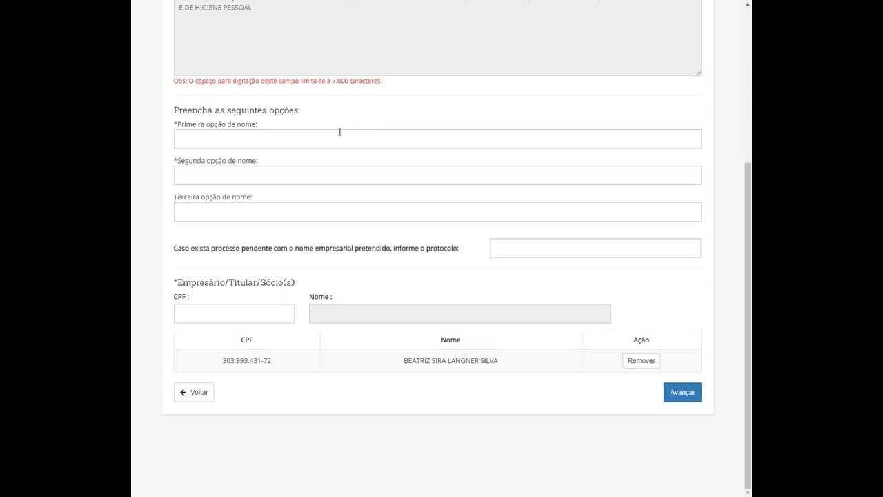
Enter the owner's name as first name option and that name plus '- FARMÁCIA' as second.
left_click(280, 139)
scroll(451, 136, "up", 2)
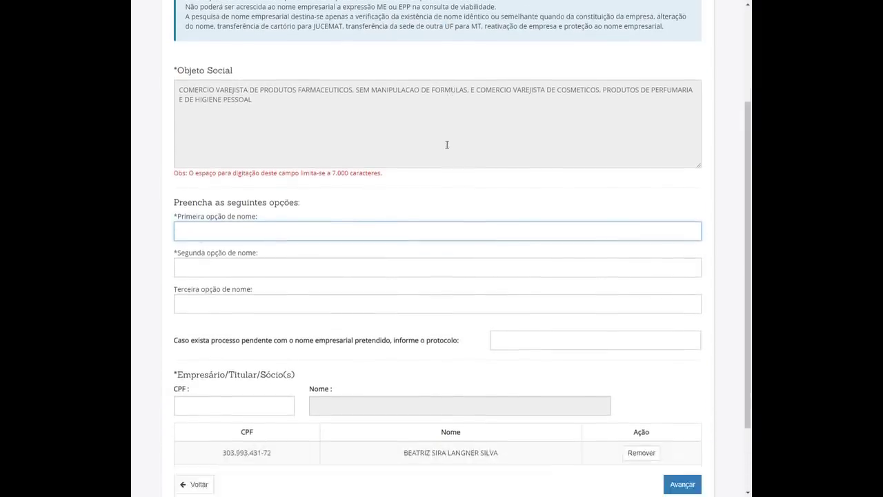
scroll(447, 144, "down", 2)
left_click(174, 123)
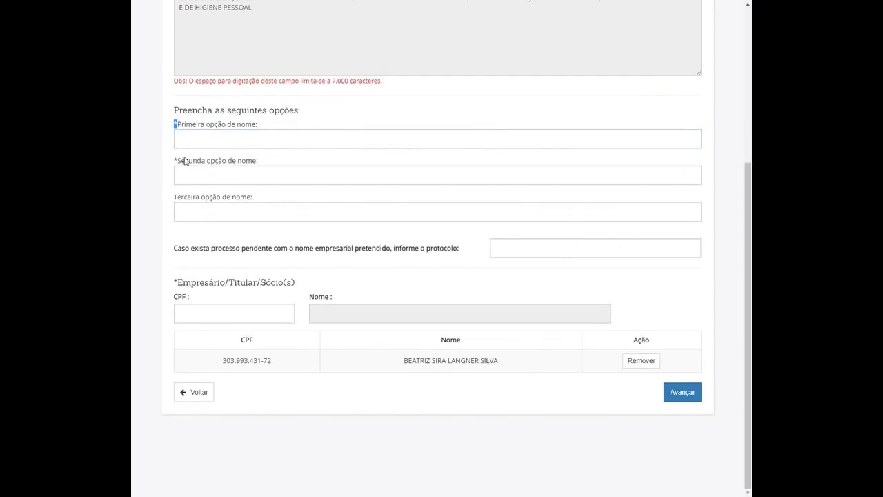
double_click(174, 162)
left_click(220, 215)
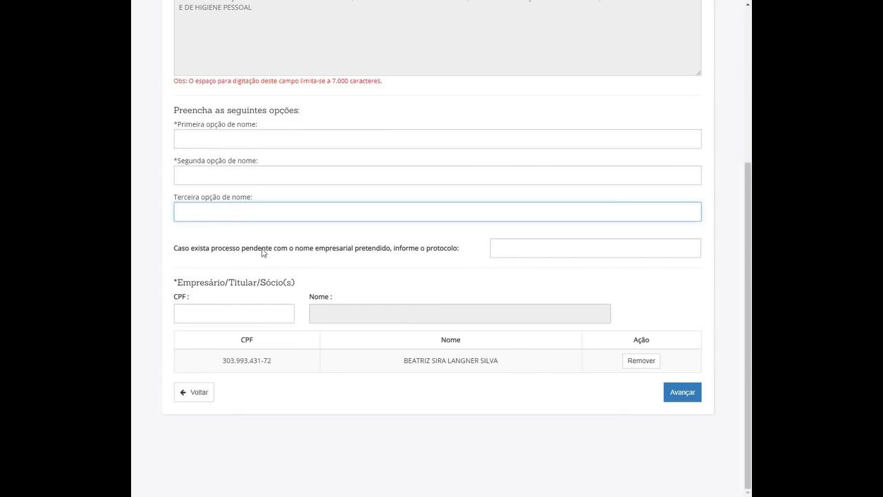
left_click(175, 198)
left_click(254, 215)
scroll(262, 207, "up", 2)
scroll(262, 210, "down", 1)
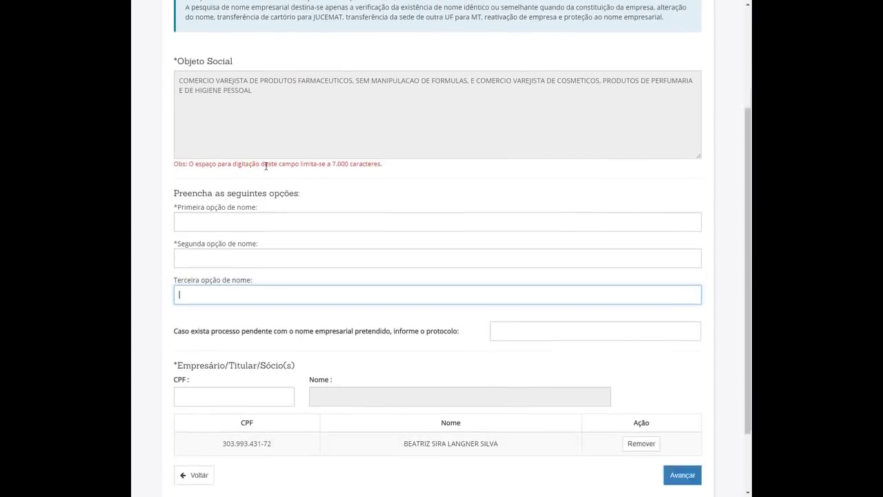
left_click(229, 184)
scroll(414, 145, "up", 3)
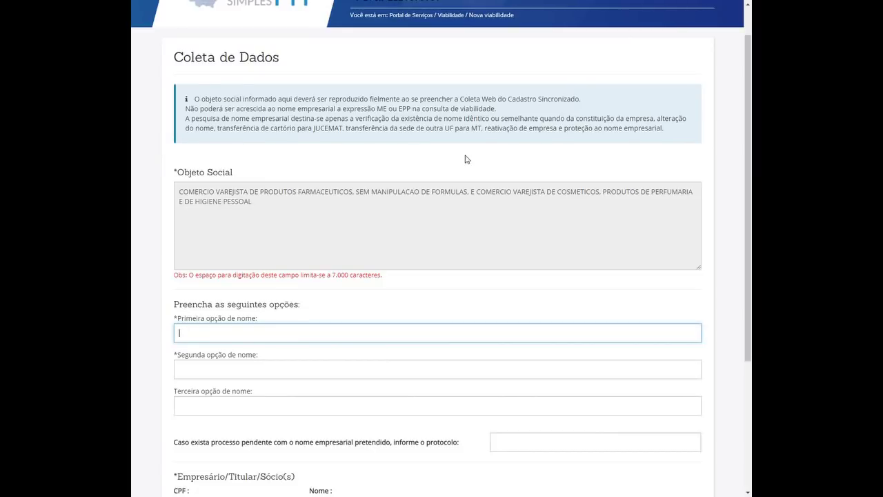
scroll(311, 220, "down", 3)
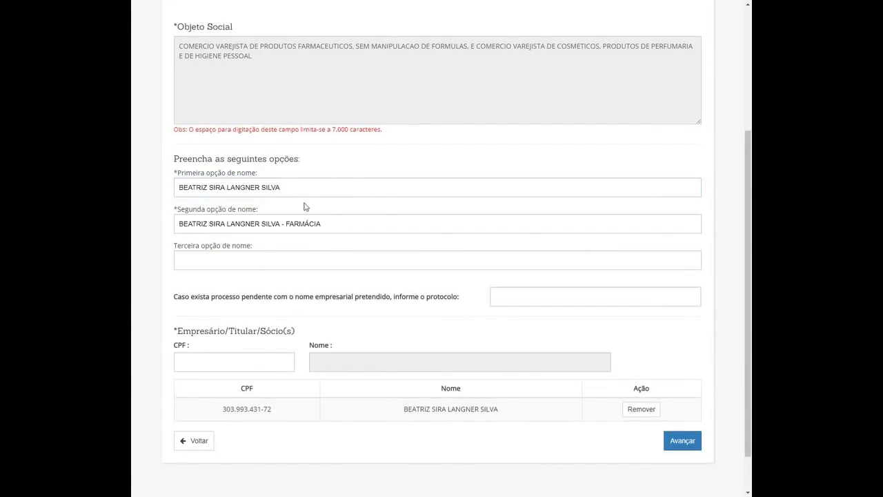
scroll(364, 221, "up", 4)
scroll(372, 228, "down", 5)
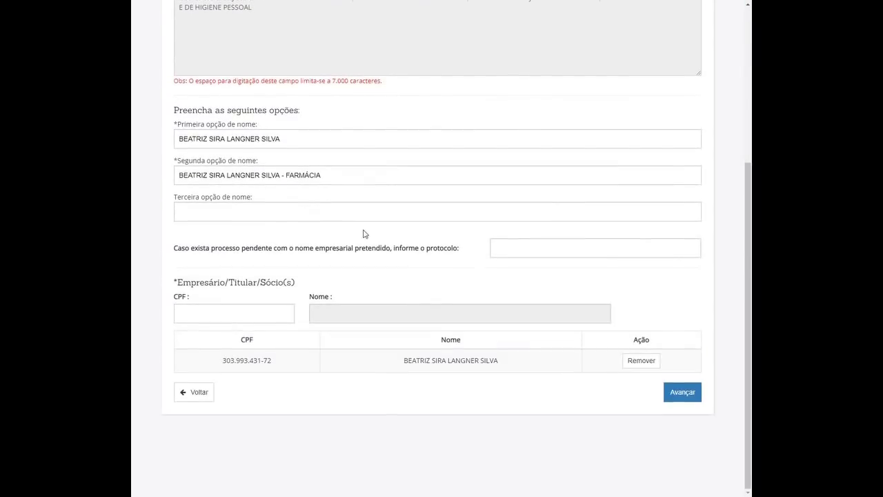
scroll(368, 253, "up", 2)
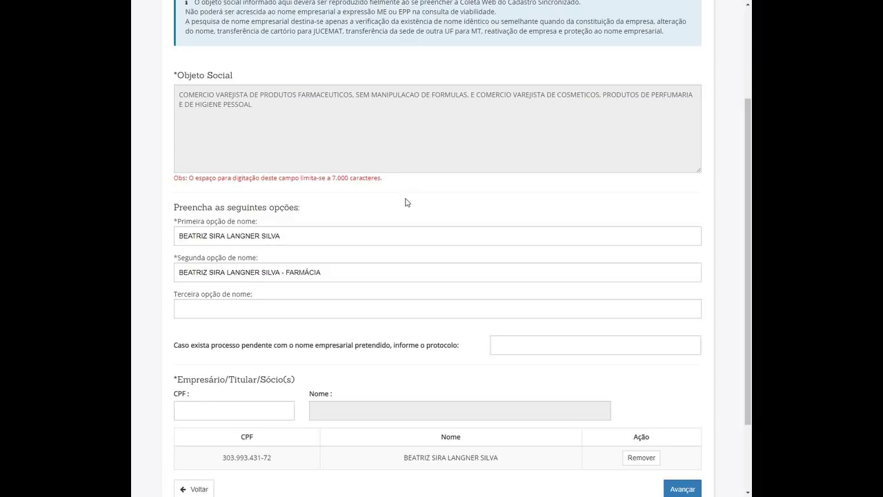
scroll(405, 202, "up", 3)
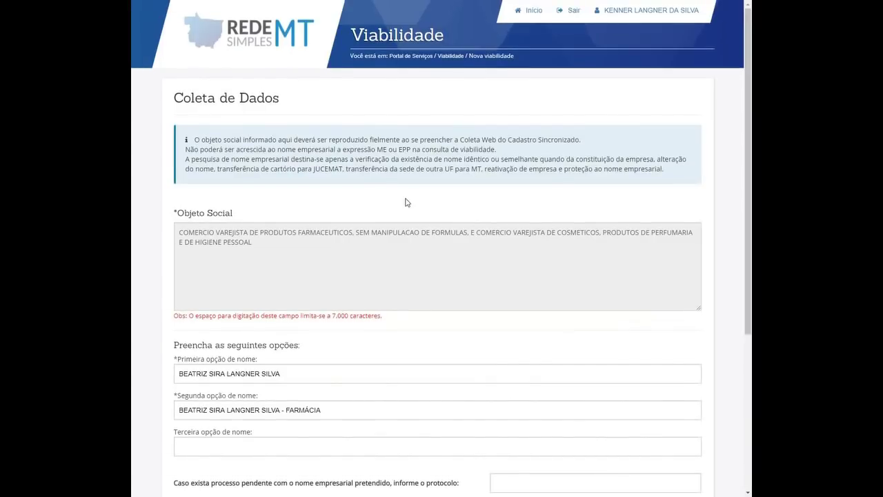
scroll(404, 202, "down", 4)
scroll(418, 203, "up", 4)
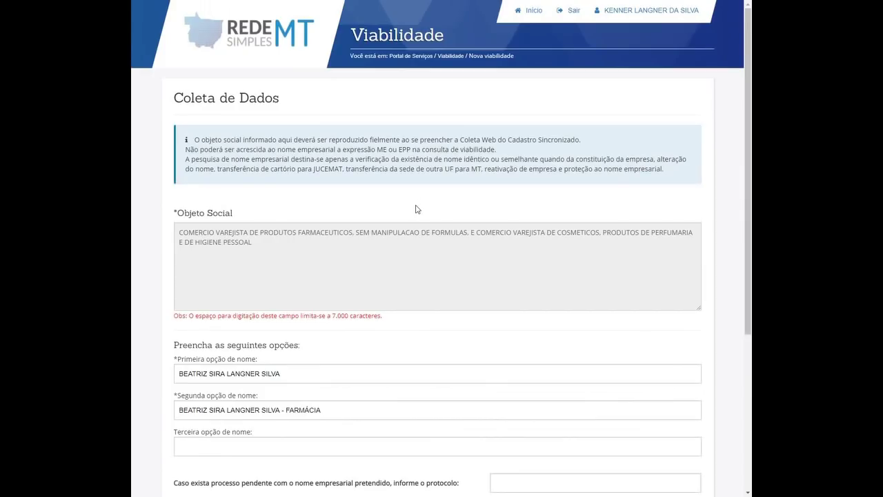
scroll(414, 207, "down", 4)
double_click(318, 138)
left_click(321, 137)
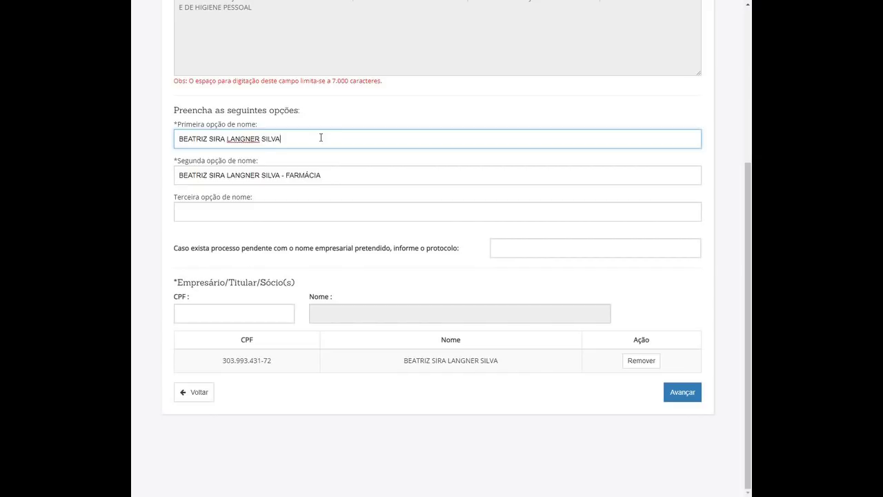
scroll(345, 166, "up", 4)
scroll(363, 192, "down", 4)
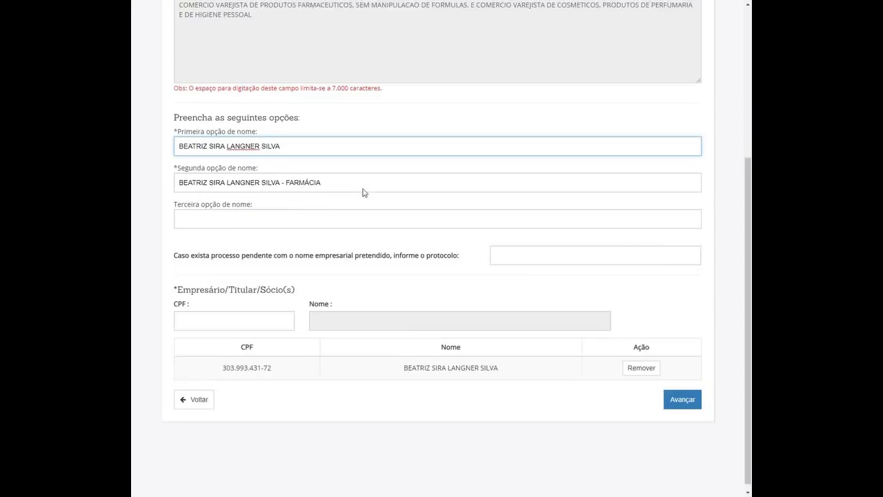
scroll(403, 213, "up", 4)
scroll(409, 225, "down", 4)
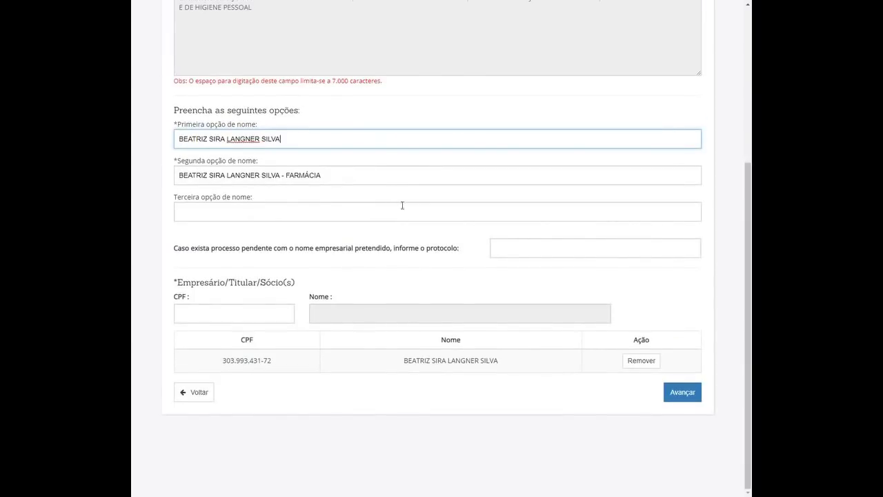
triple_click(294, 140)
left_click(294, 140)
left_click(304, 180)
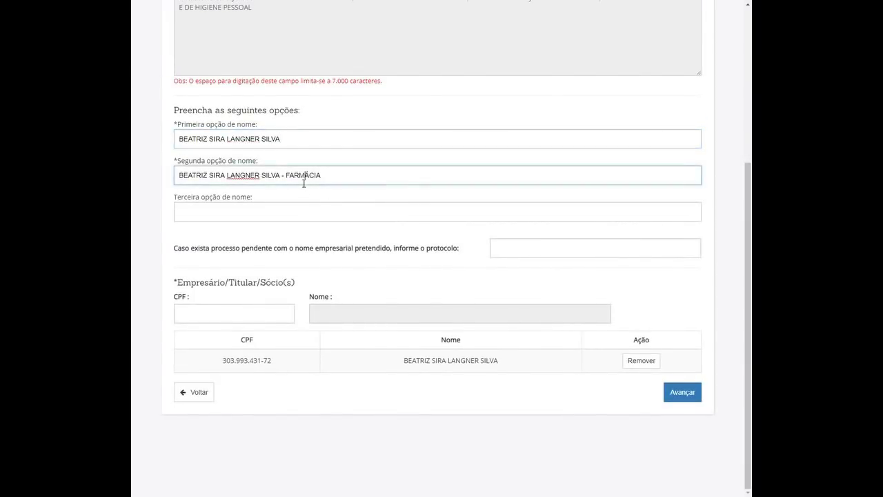
left_click(293, 205)
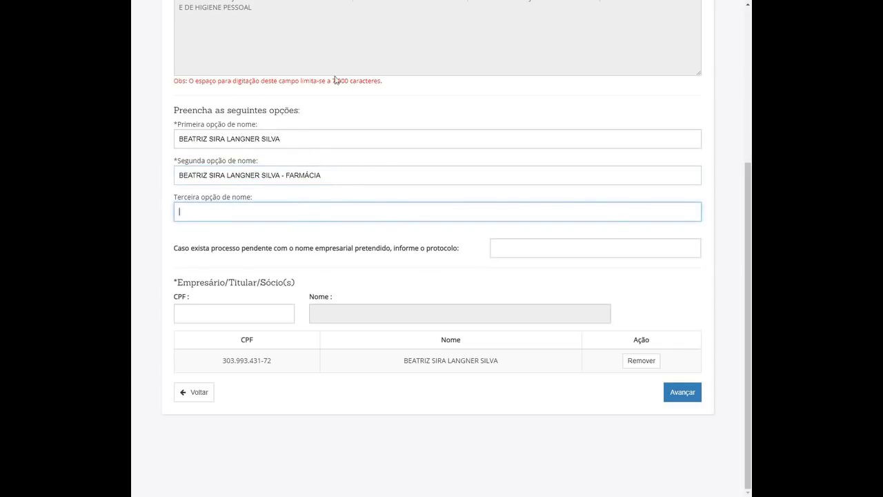
left_click(308, 136)
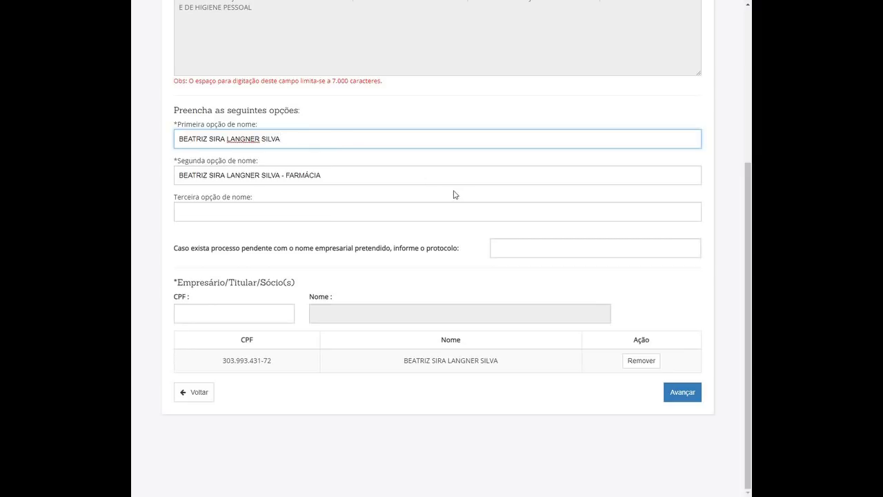
scroll(325, 168, "up", 4)
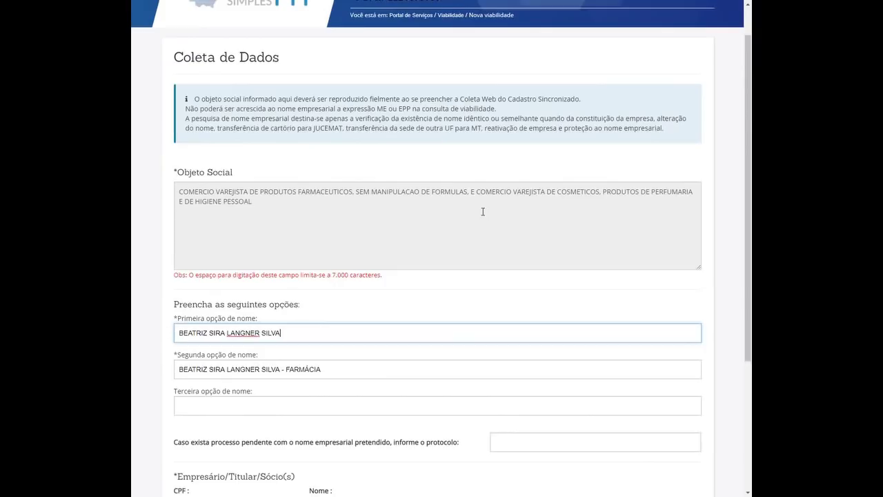
scroll(359, 181, "down", 3)
scroll(357, 183, "up", 3)
scroll(357, 187, "down", 1)
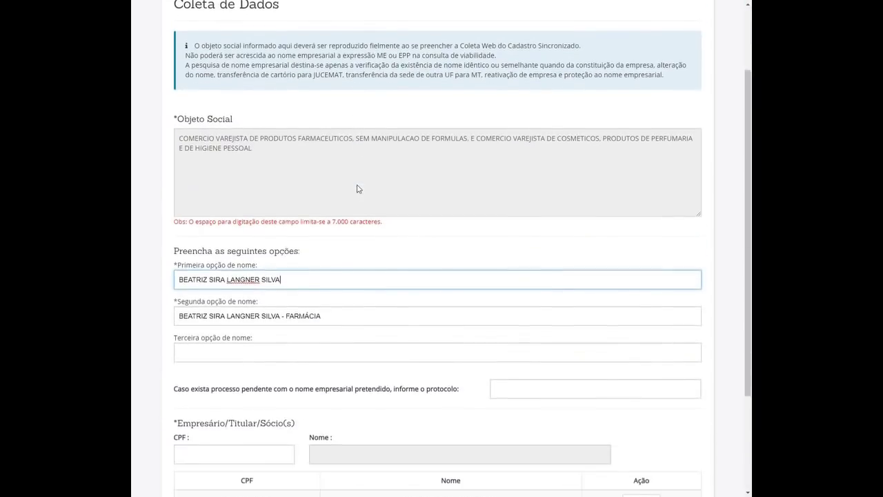
double_click(298, 314)
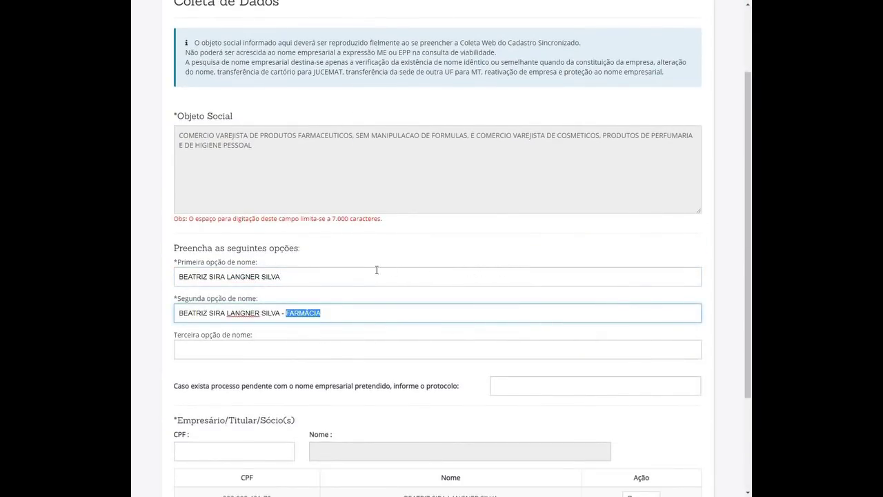
double_click(328, 144)
left_click(395, 251)
scroll(420, 203, "down", 3)
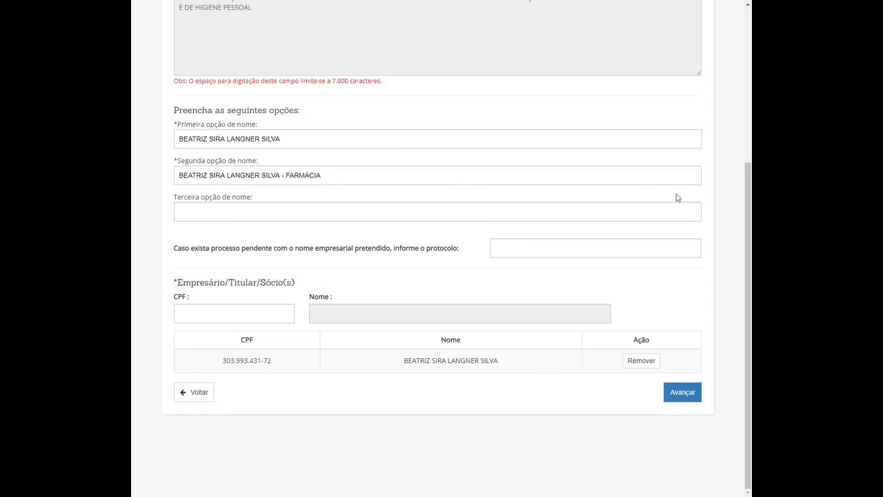
double_click(218, 250)
double_click(261, 251)
left_click(350, 252)
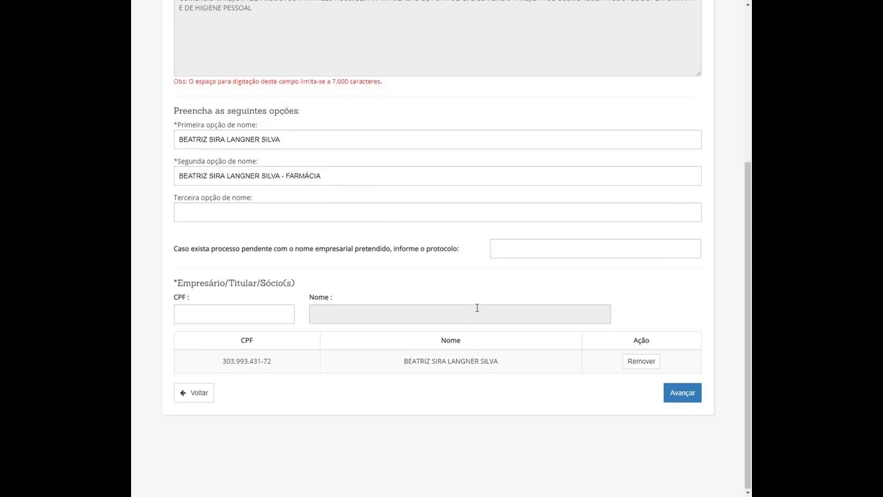
scroll(575, 305, "up", 3)
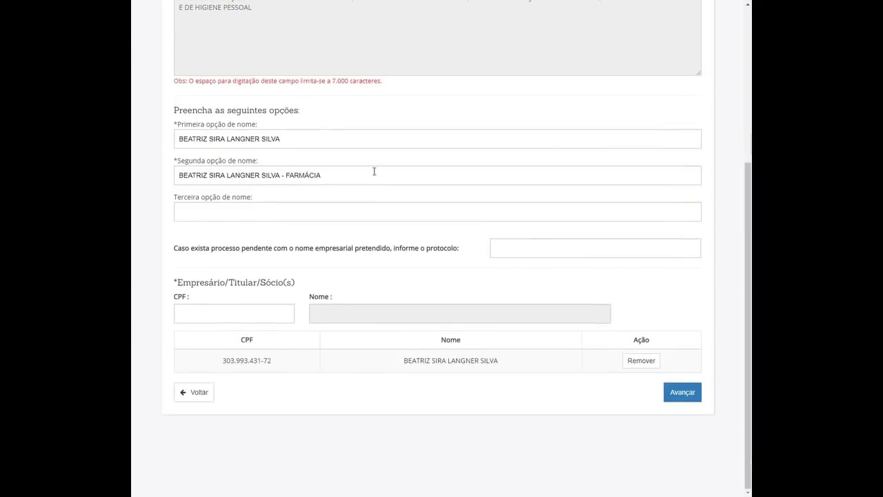
scroll(341, 191, "down", 3)
scroll(367, 196, "up", 3)
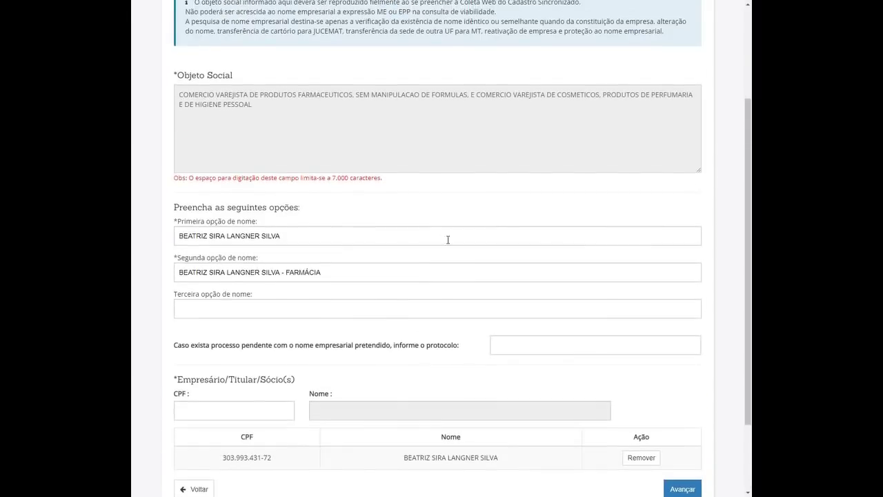
scroll(406, 222, "down", 3)
key("Tab")
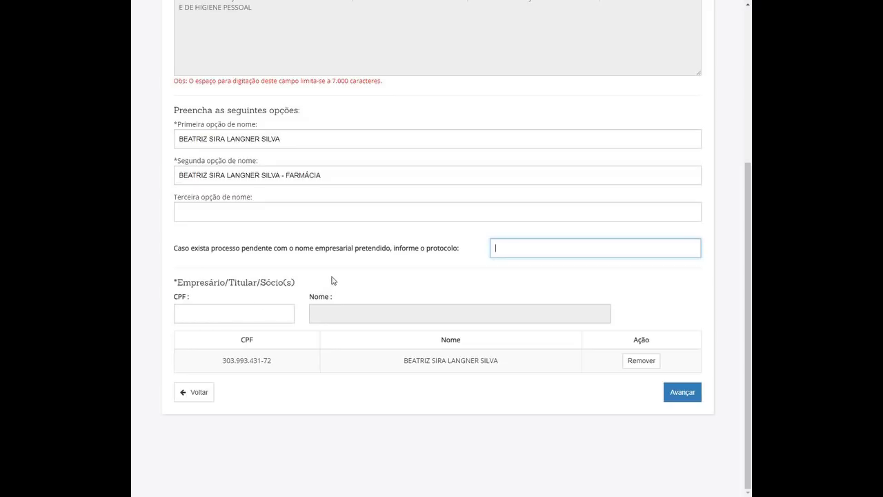
left_click(232, 316)
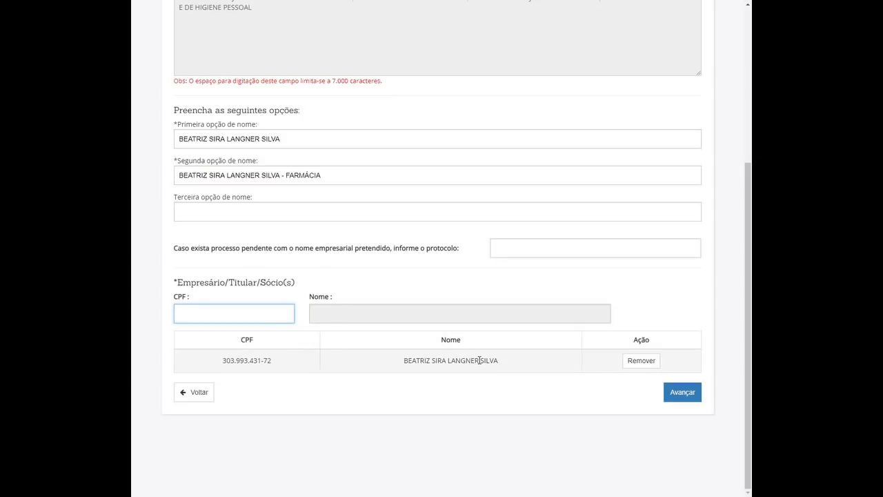
Review the Resumo page, confirm all data was verified, and submit with Concluir.
left_click(683, 392)
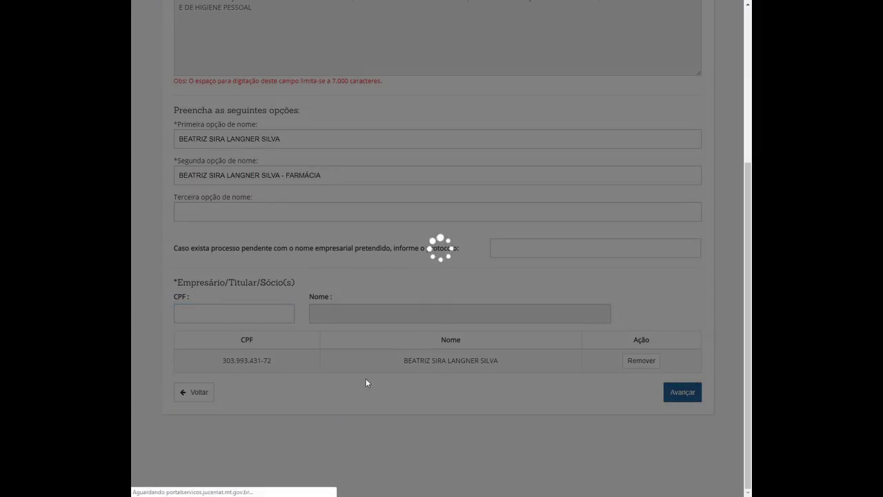
scroll(452, 273, "down", 6)
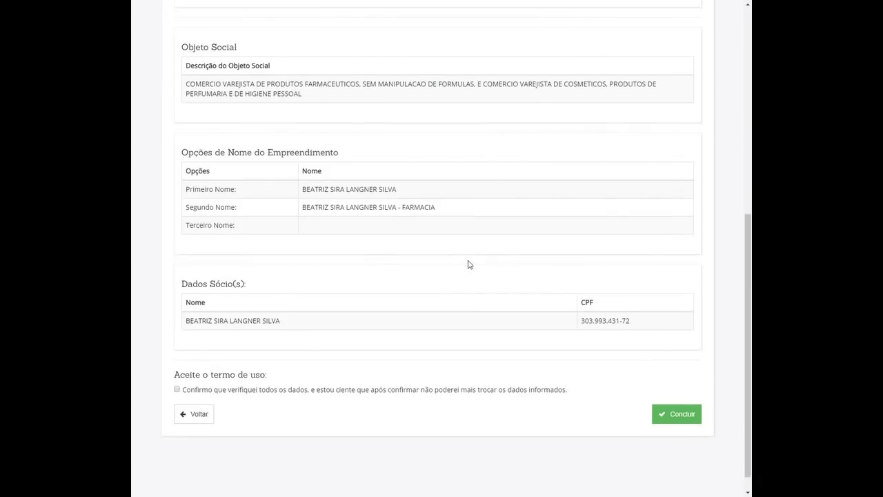
scroll(469, 269, "down", 1)
scroll(473, 279, "up", 6)
scroll(452, 259, "down", 6)
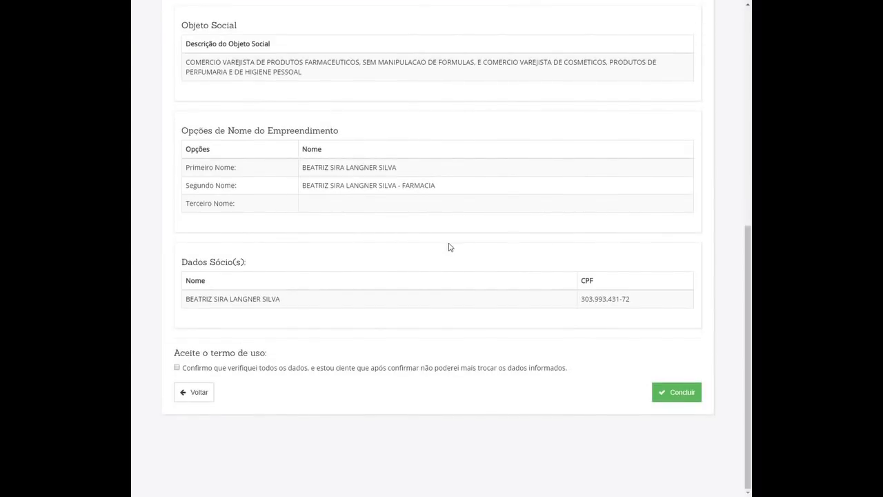
scroll(444, 276, "up", 6)
scroll(455, 262, "down", 6)
scroll(448, 282, "up", 6)
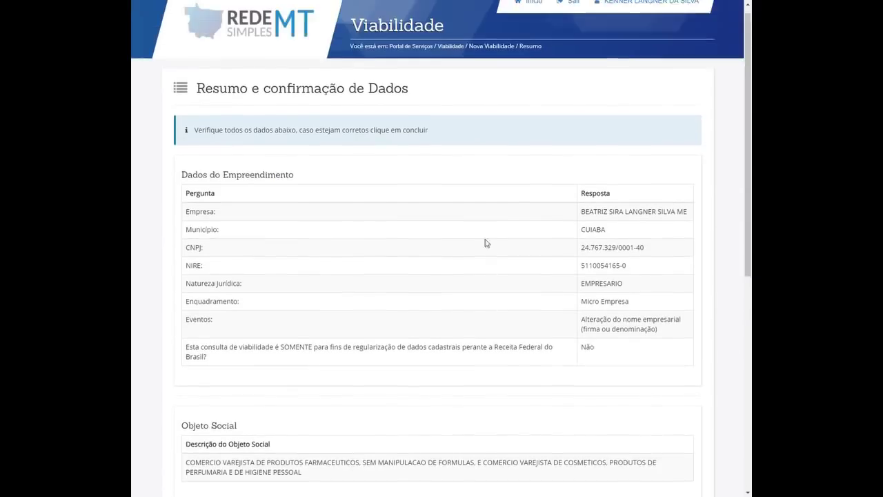
scroll(455, 255, "down", 6)
left_click(177, 367)
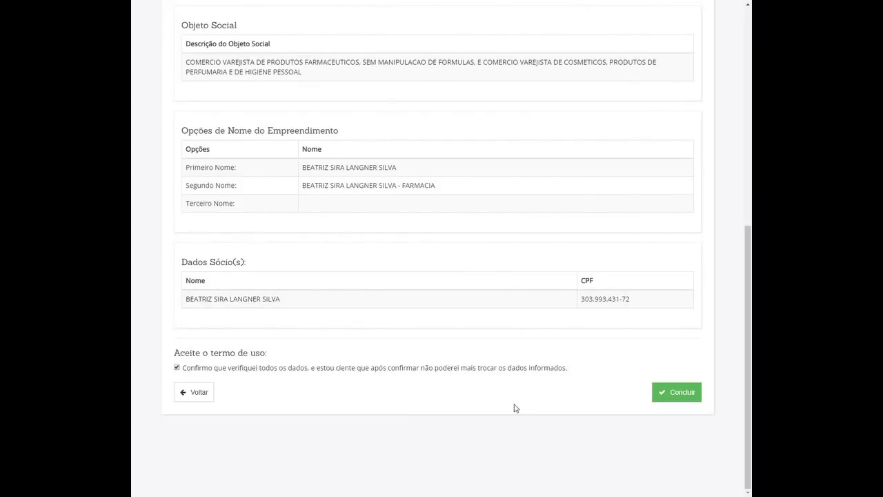
left_click(673, 391)
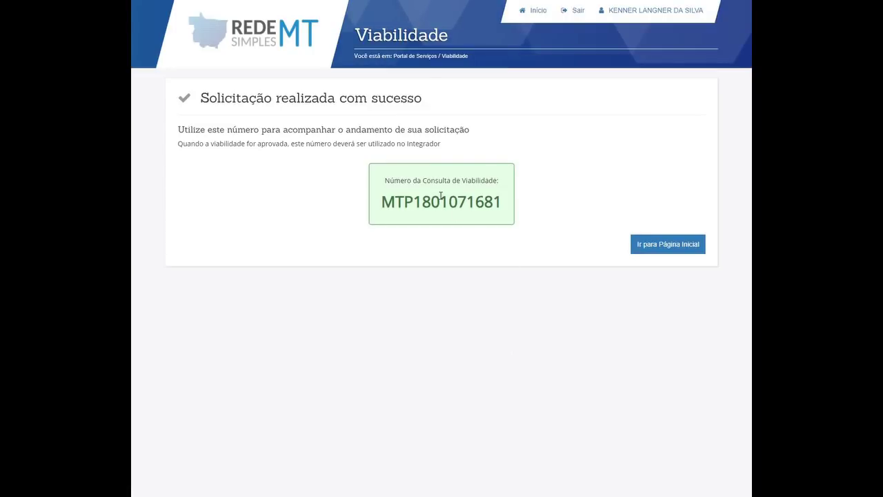
Select the issued Número da Consulta de Viabilidade on the success page.
double_click(442, 201)
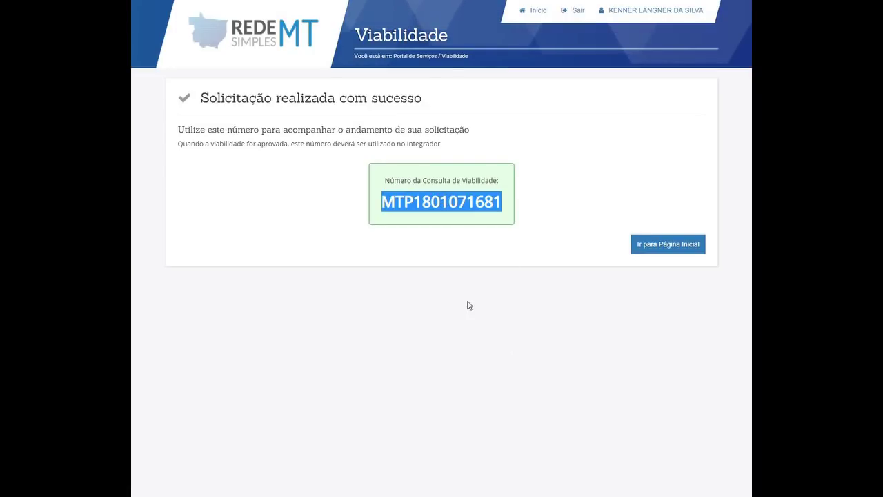
left_click(418, 200)
double_click(398, 203)
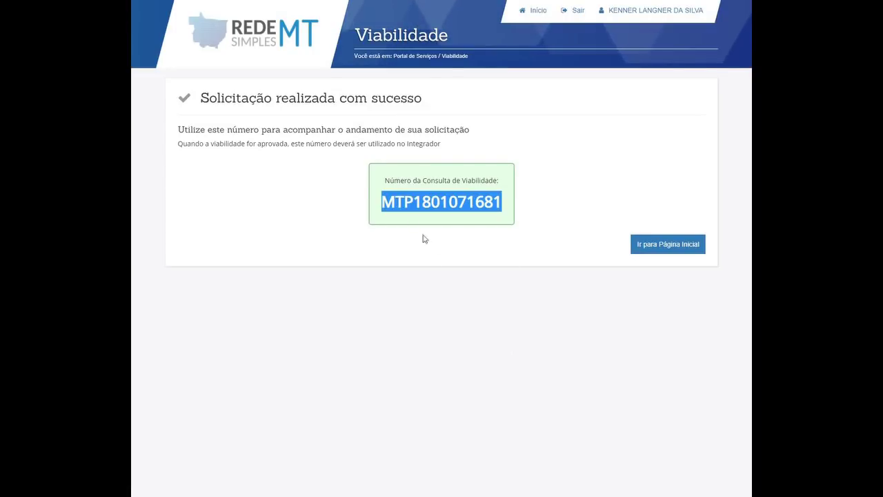
left_click(433, 200)
double_click(431, 200)
key("ctrl+c")
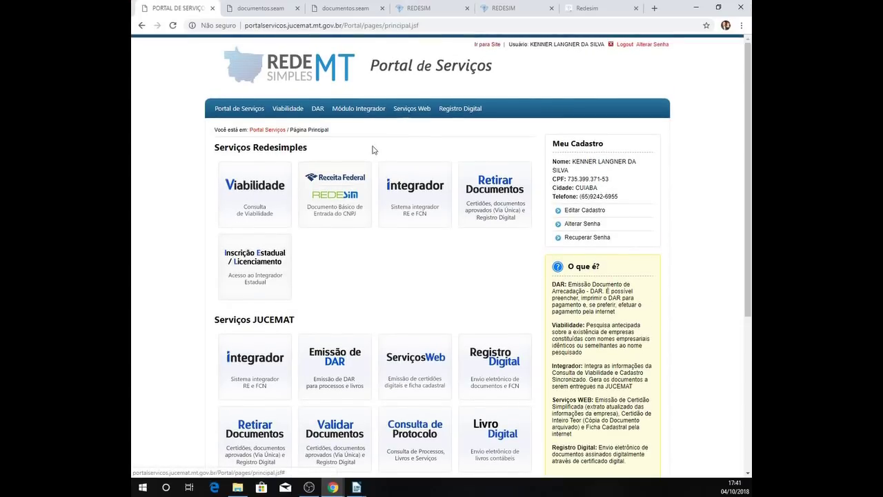
On redesim.gov.br, choose Altere dados da Pessoa Jurídica under Já possuo pessoa jurídica.
left_click(617, 7)
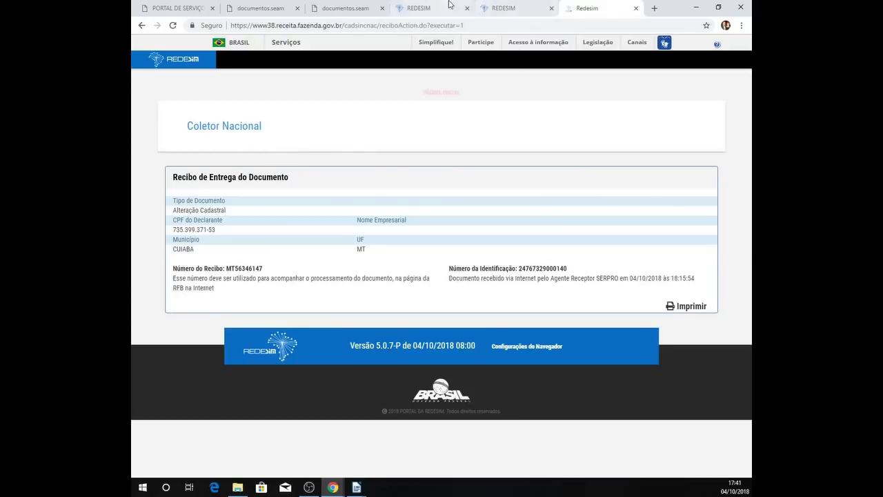
left_click(434, 8)
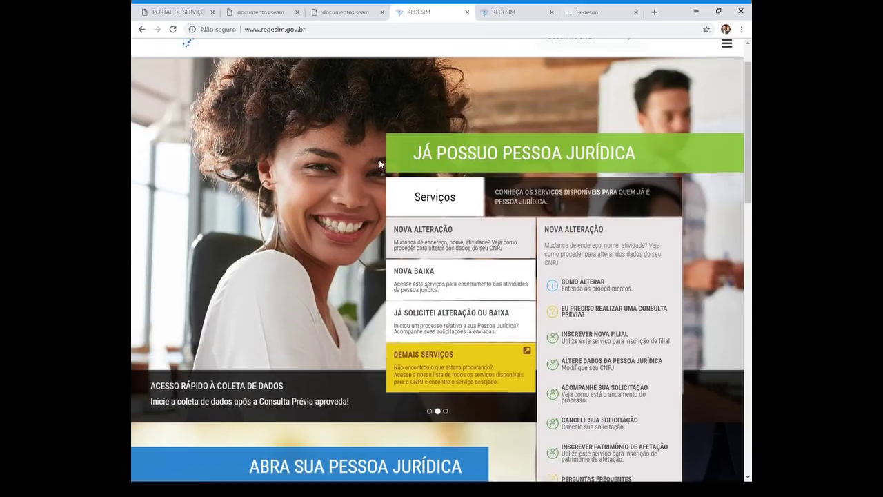
key("F11")
left_click(436, 159)
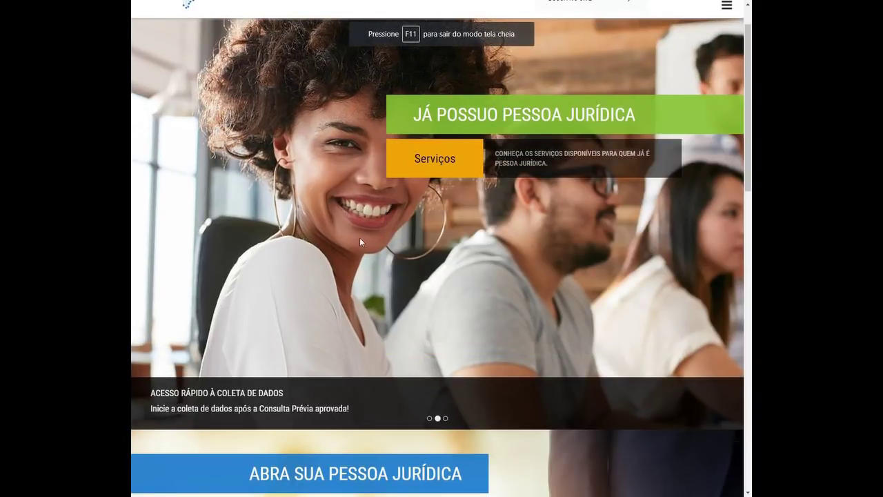
scroll(379, 118, "up", 1)
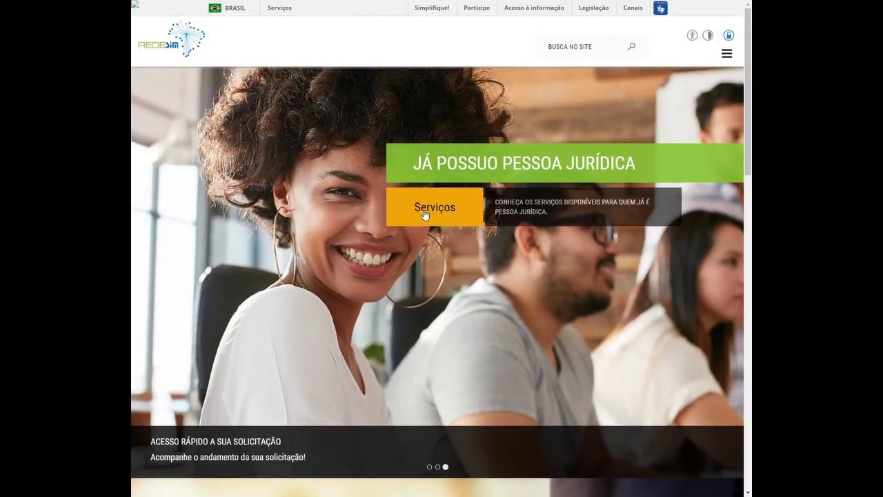
left_click(425, 215)
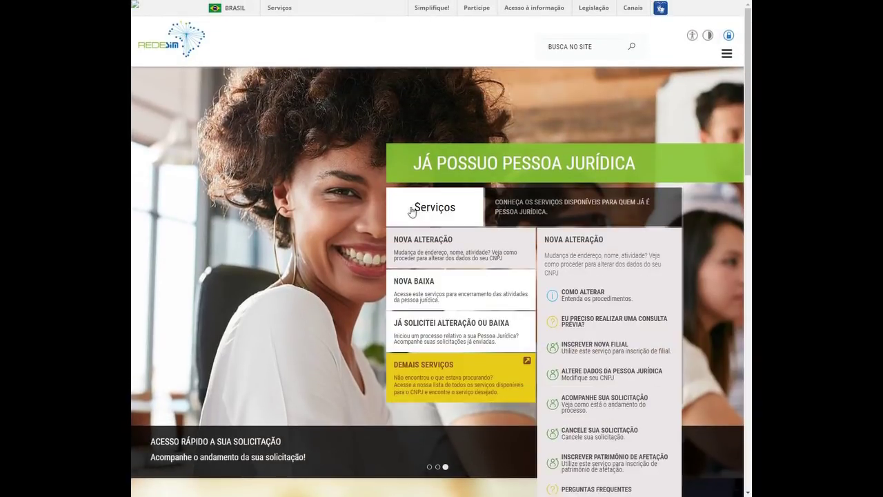
left_click(619, 379)
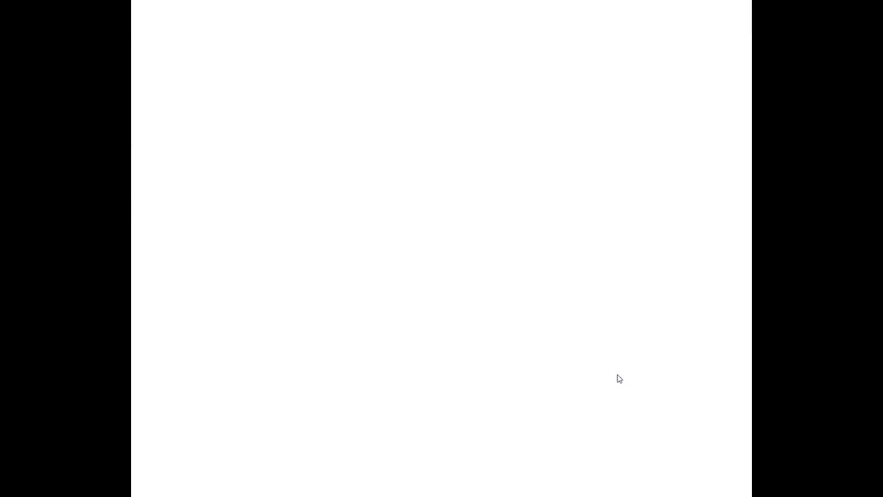
Pick UF MT, Município CUIABA and Natureza Jurídica 213-5 Empresário (Individual).
left_click(197, 166)
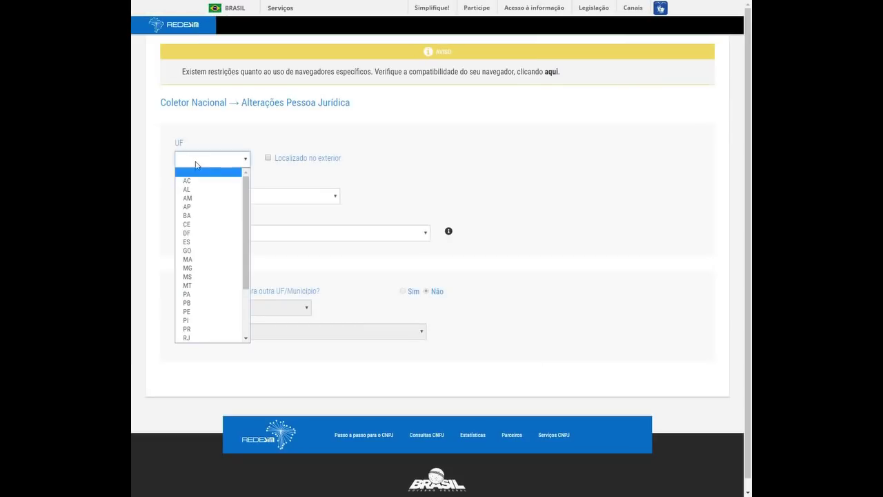
left_click(204, 285)
left_click(205, 203)
type("cu")
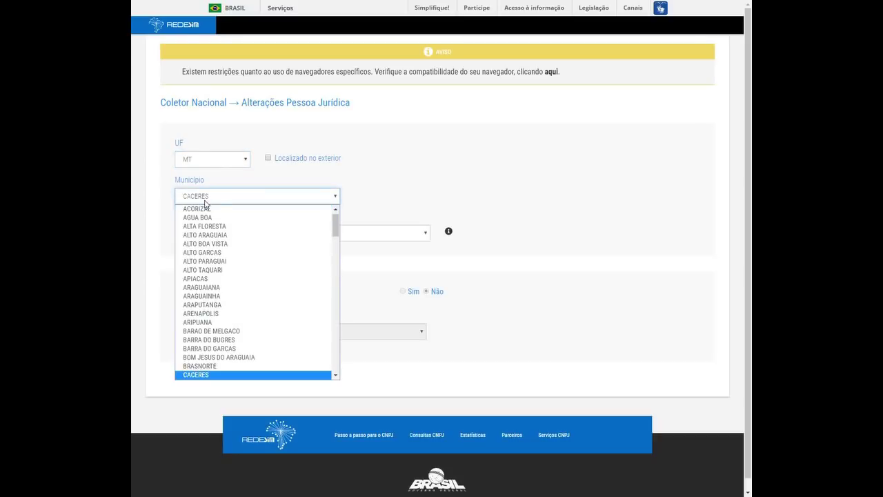
left_click(424, 174)
left_click(229, 238)
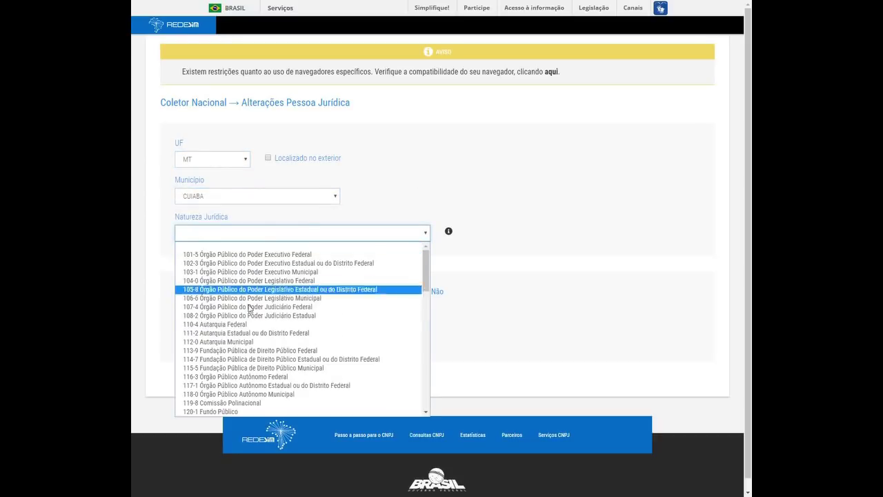
scroll(260, 324, "down", 6)
scroll(262, 340, "down", 3)
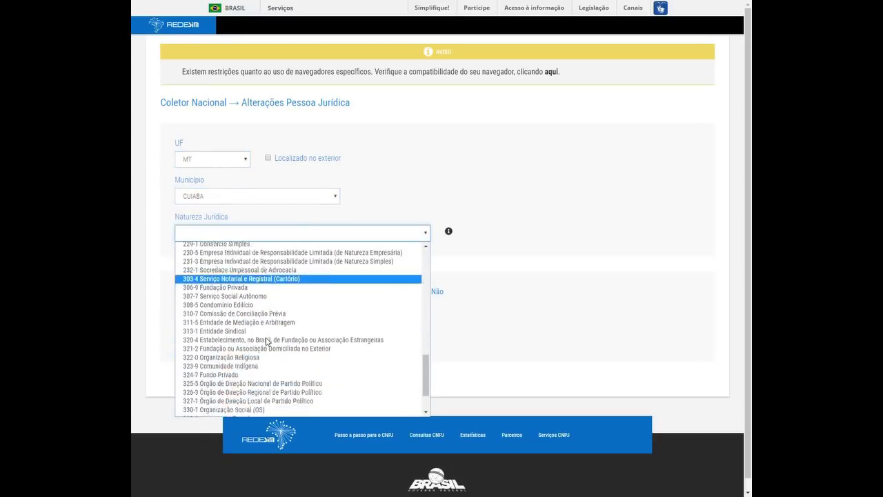
scroll(259, 335, "up", 6)
scroll(259, 333, "up", 1)
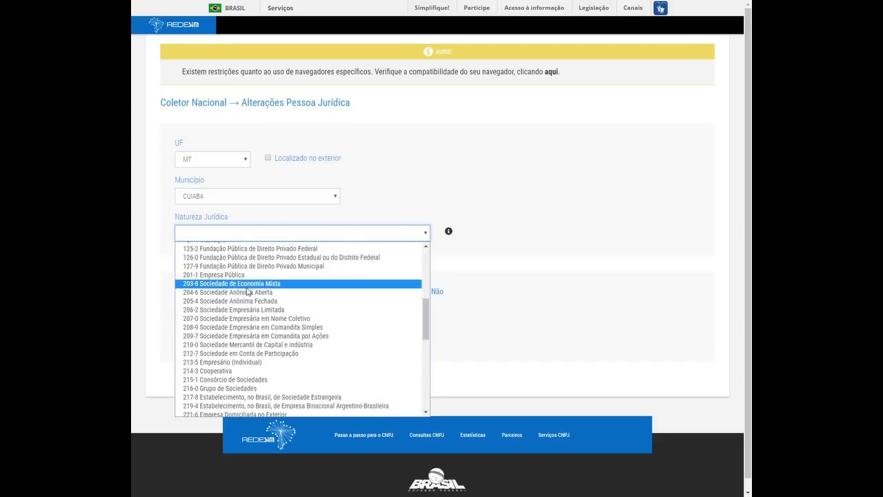
left_click(251, 363)
scroll(250, 304, "down", 5)
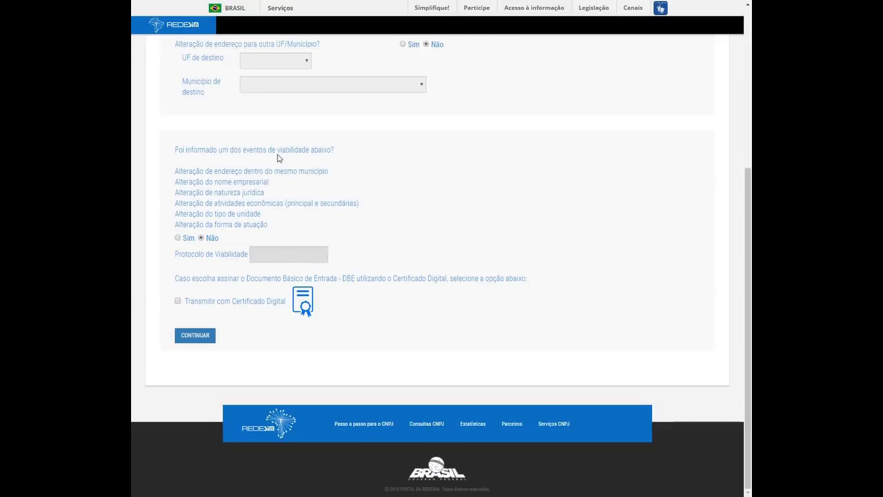
Answer Sim to the viability question and recover the pasted viability protocol.
left_click(179, 238)
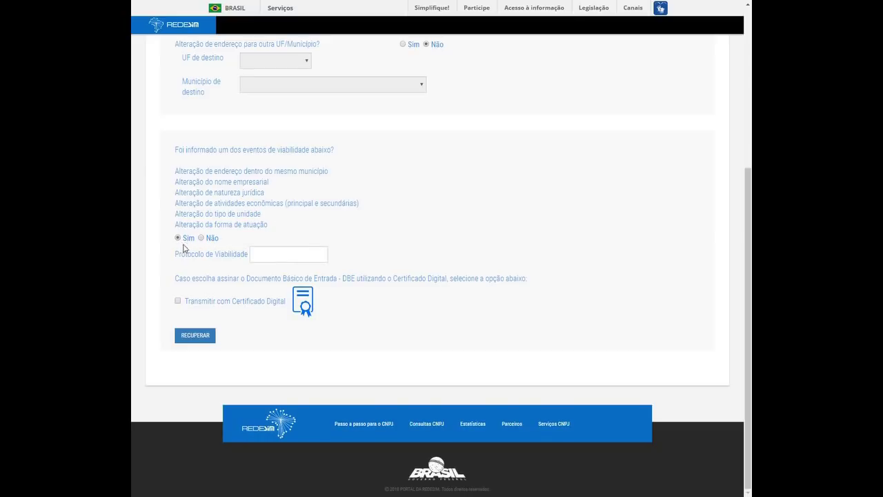
left_click(274, 255)
key("ctrl+v")
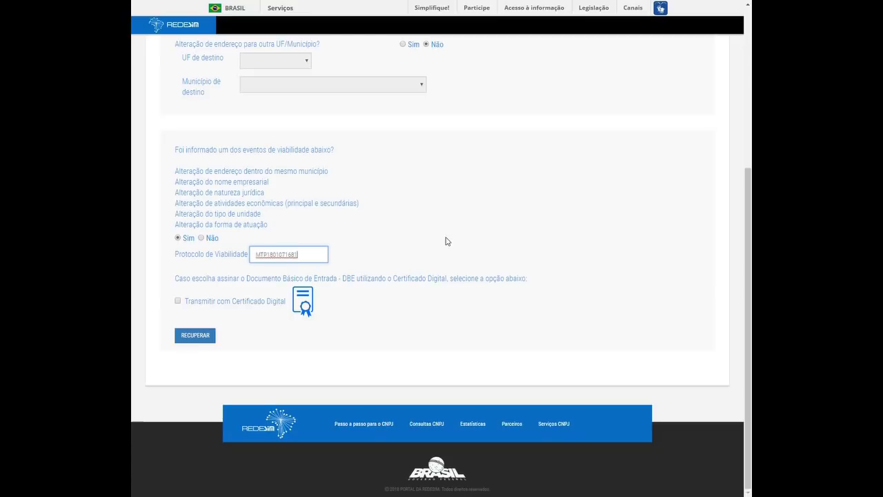
left_click(234, 371)
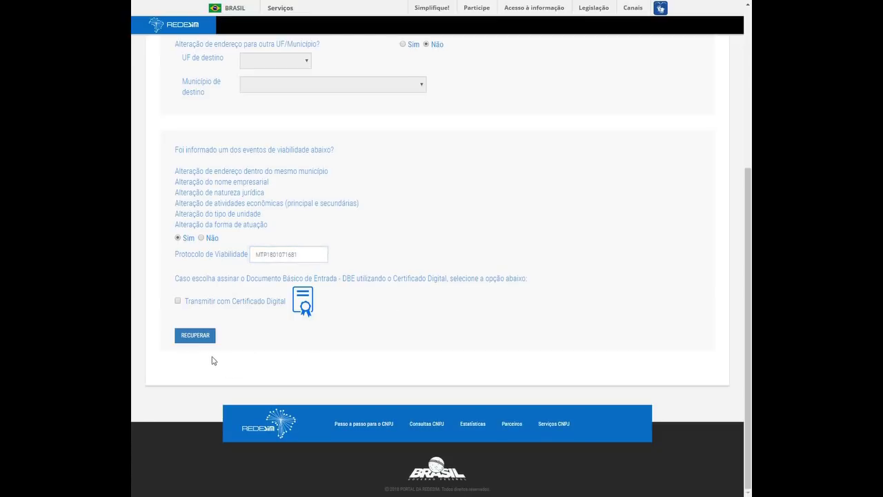
left_click(196, 340)
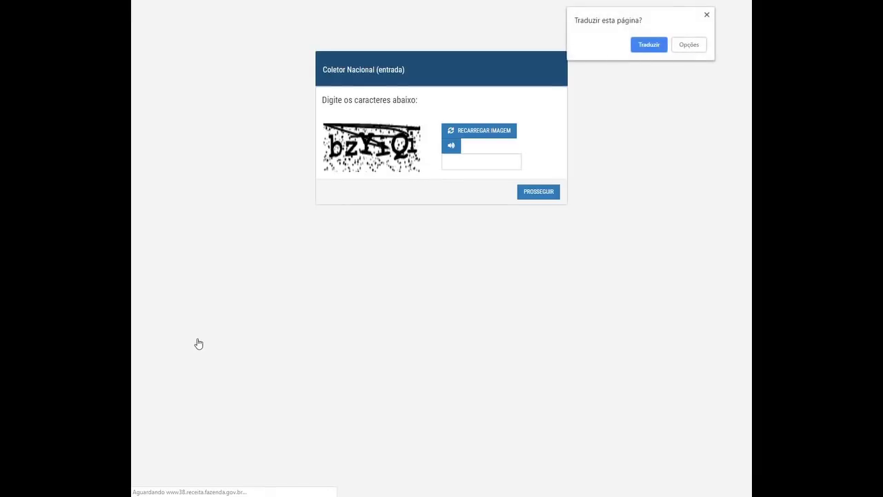
Dismiss the translation offer, solve the captcha and continue with PROSSEGUIR.
left_click(706, 15)
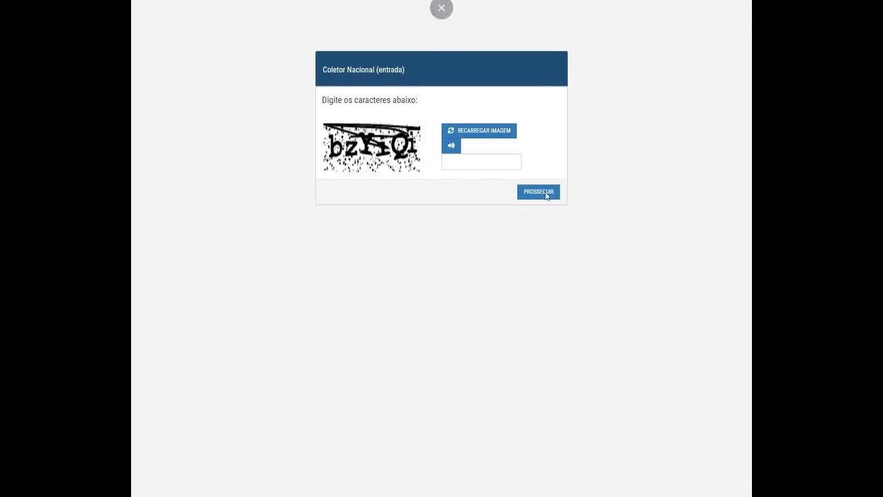
left_click(474, 160)
type("b")
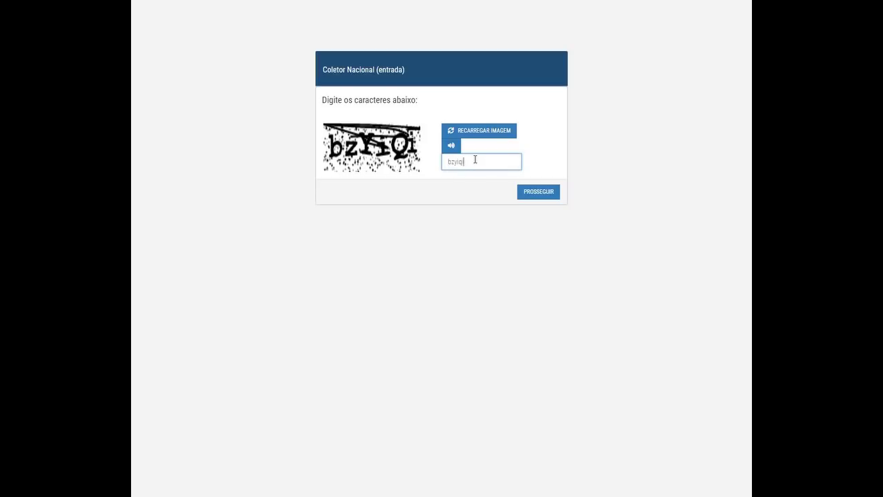
type("zyiqi")
left_click(536, 193)
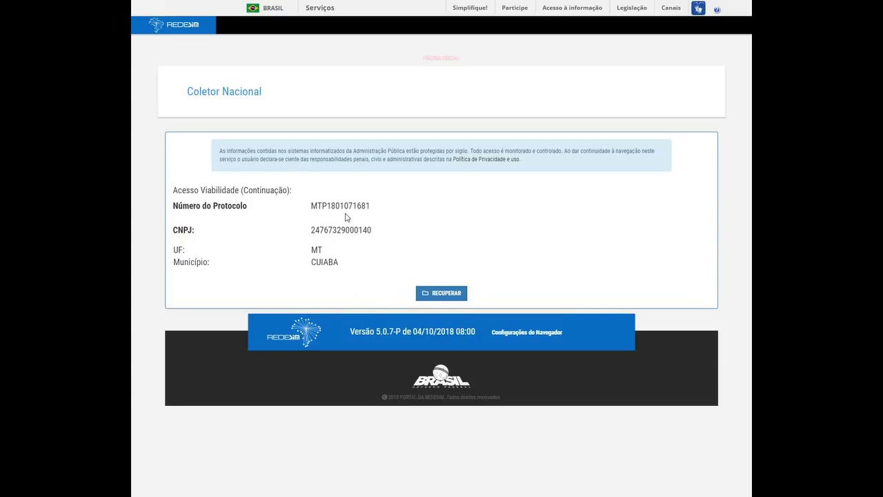
Recover the process, dismiss the translate popup, and open the FCPJ events listing event 220.
left_click(436, 294)
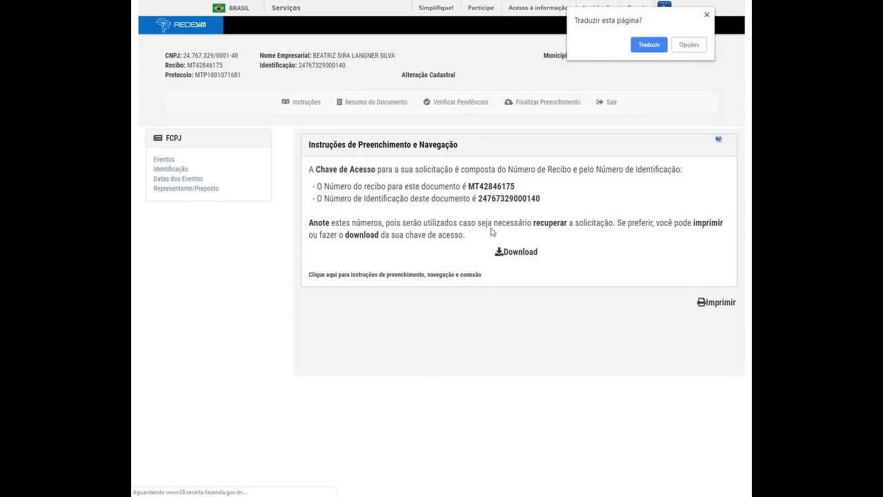
left_click(707, 14)
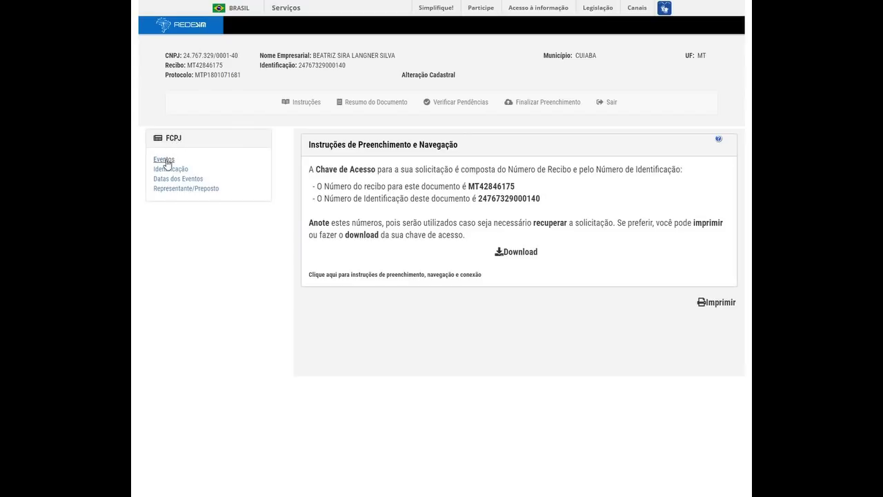
left_click(163, 158)
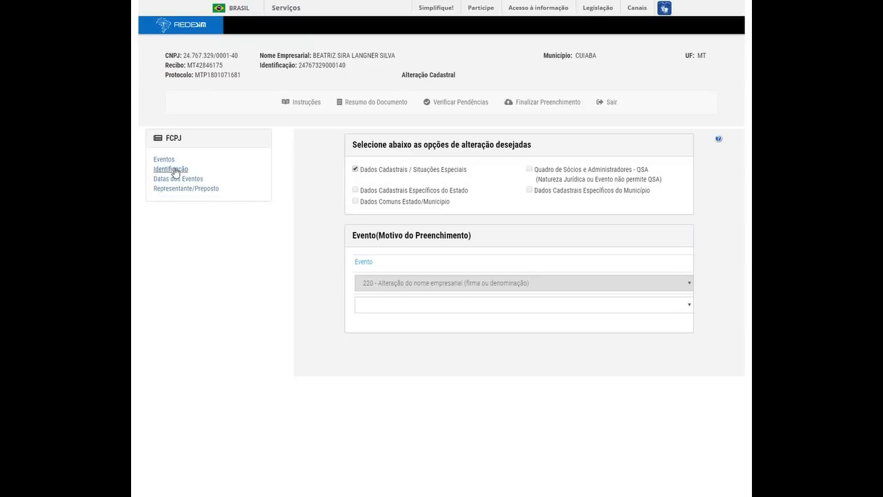
Open the Identificação section and answer Não to the already-registered question.
left_click(172, 169)
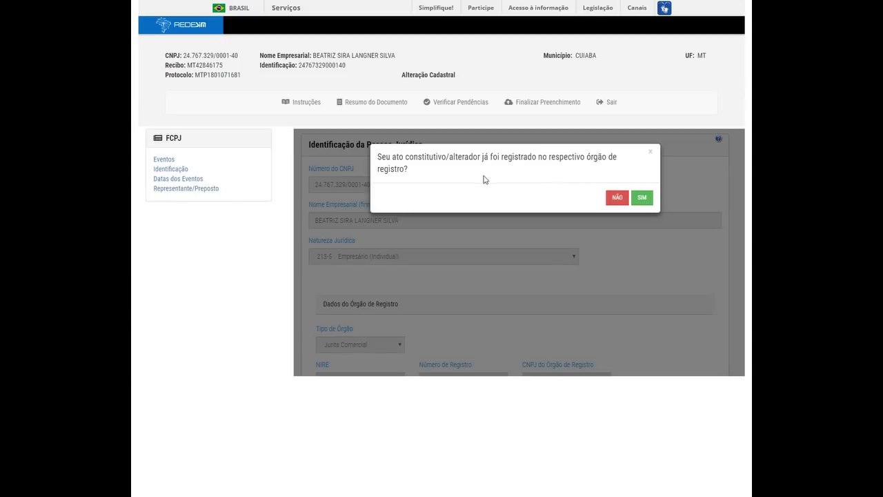
left_click(616, 198)
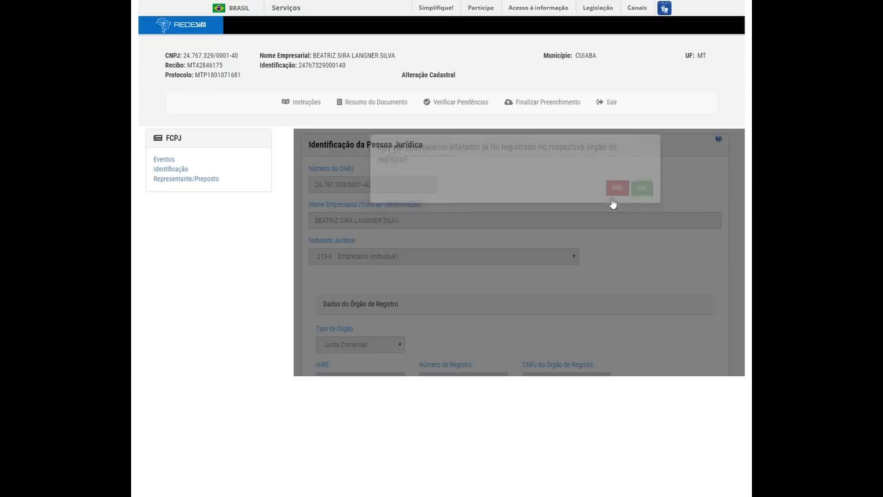
scroll(453, 240, "down", 1)
scroll(437, 242, "up", 1)
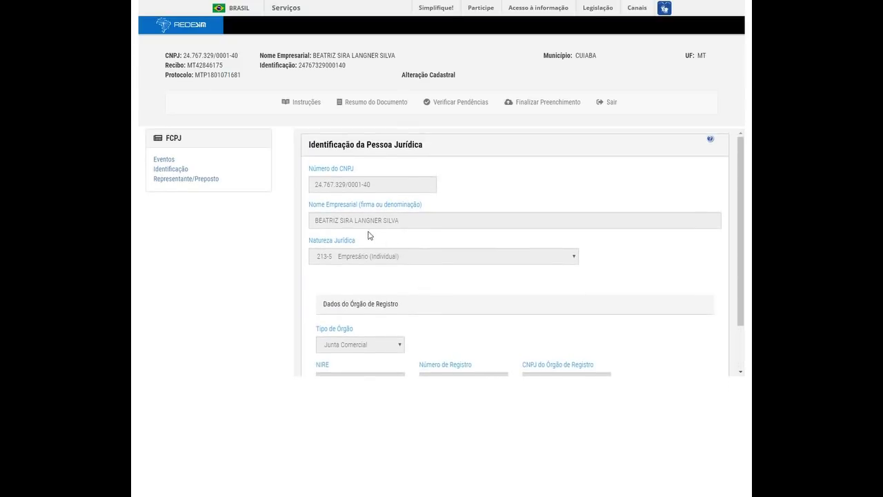
scroll(418, 236, "down", 1)
scroll(447, 252, "up", 1)
Set the signer as Representante and fill in the representative's name and CPF.
left_click(183, 180)
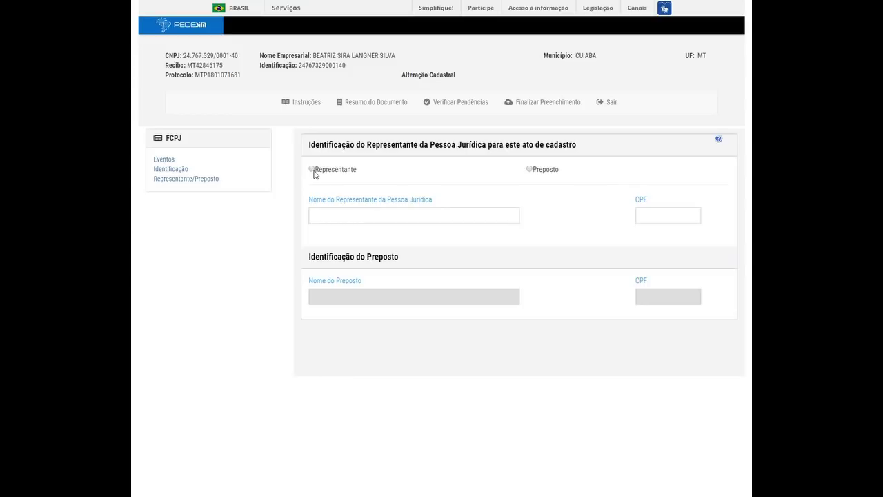
left_click(314, 172)
left_click(402, 216)
left_click(658, 211)
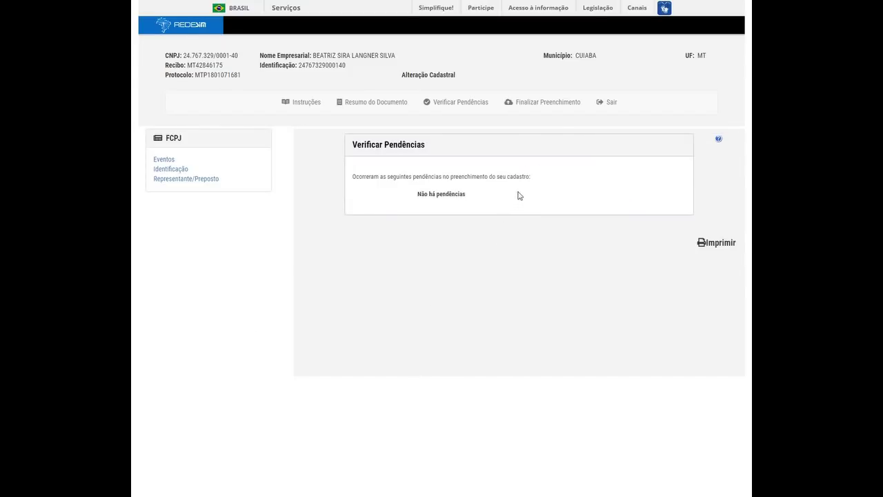
Finalize and transmit the FCPJ after the Não há pendências check.
left_click_drag(416, 196, 475, 200)
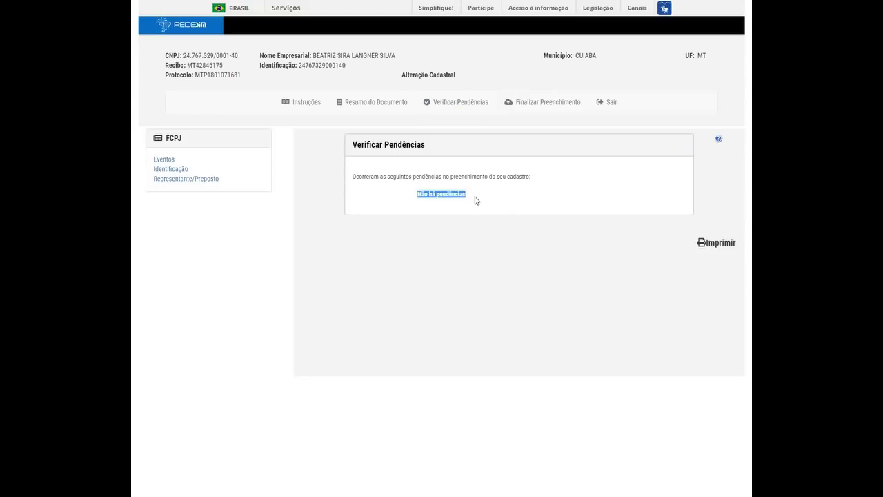
left_click(478, 207)
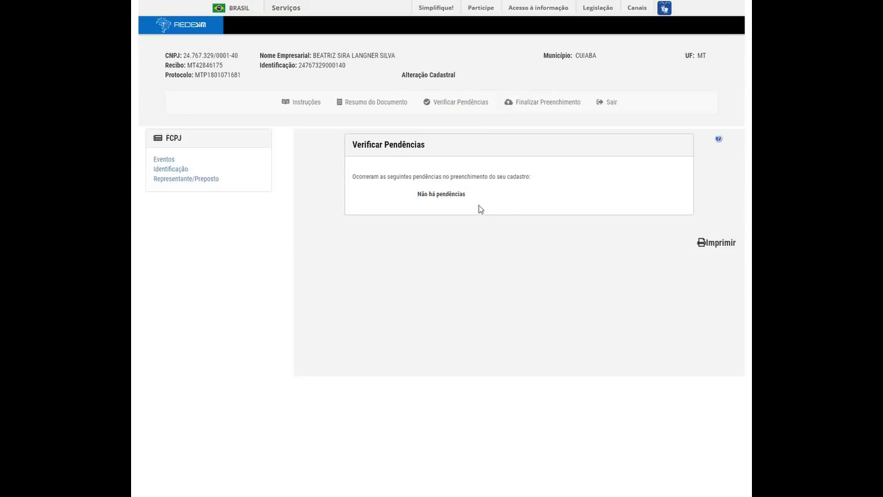
left_click(542, 105)
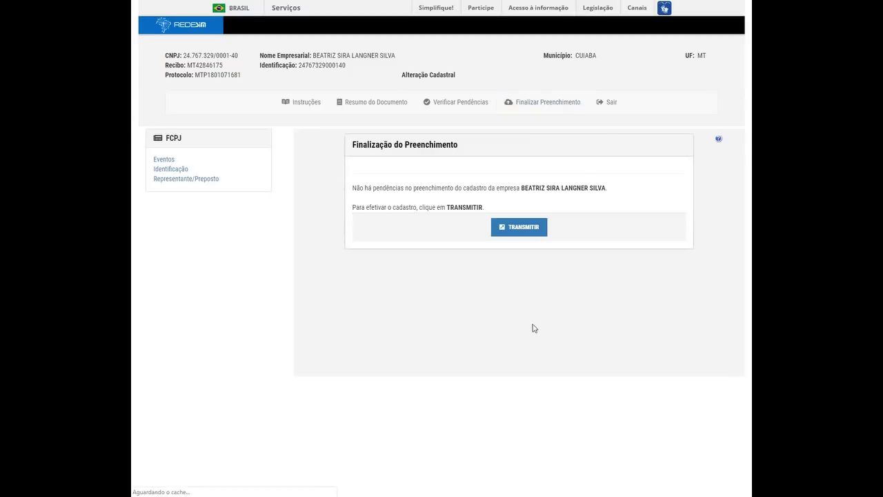
left_click(523, 232)
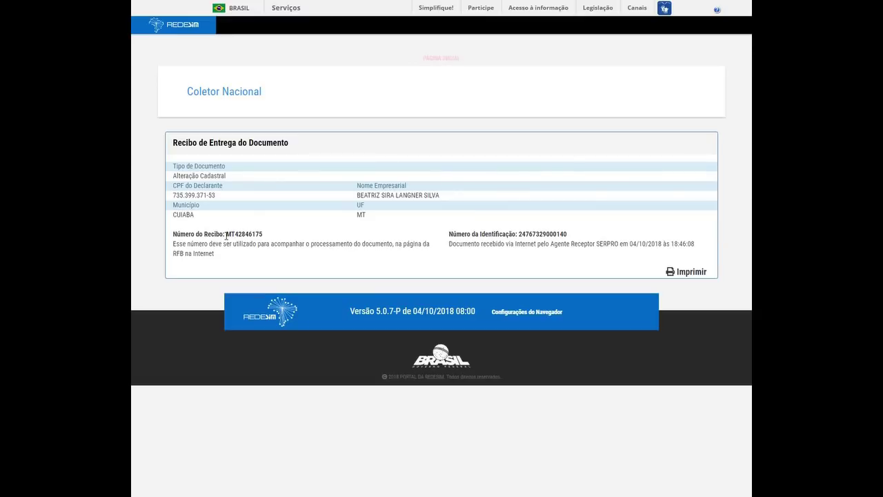
Copy the receipt and identification numbers from the delivery receipt.
double_click(543, 234)
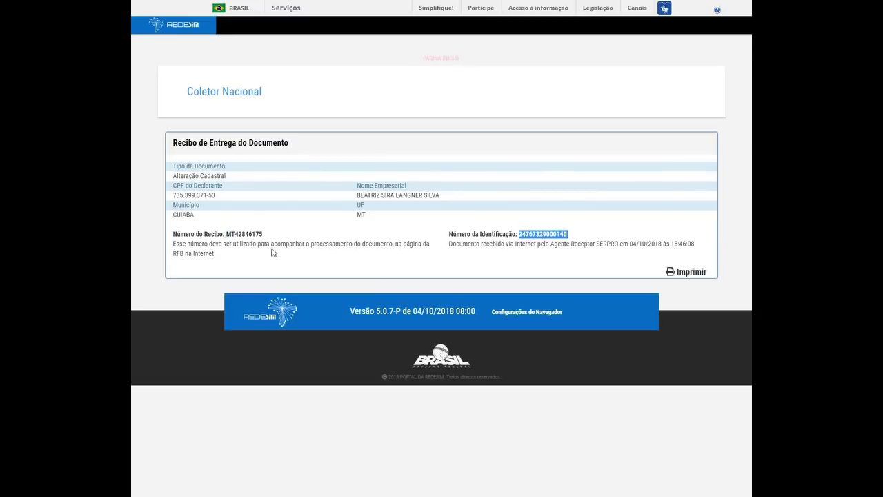
double_click(246, 234)
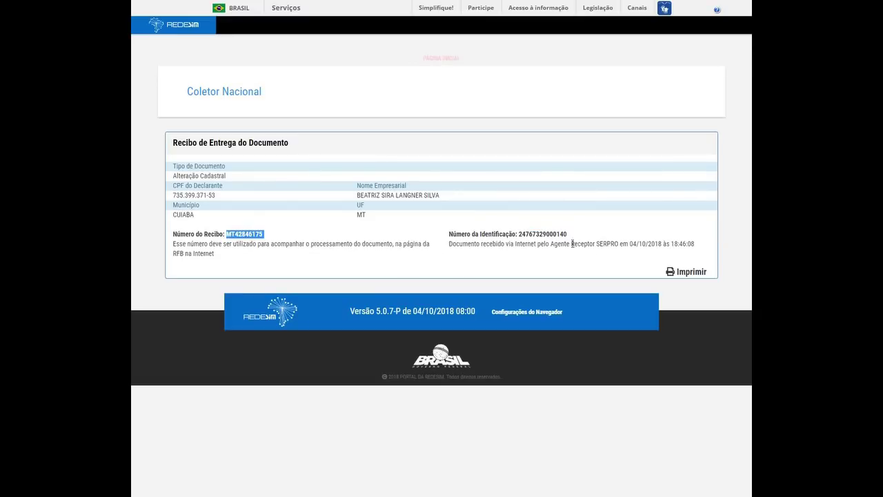
double_click(542, 234)
key("ctrl+c")
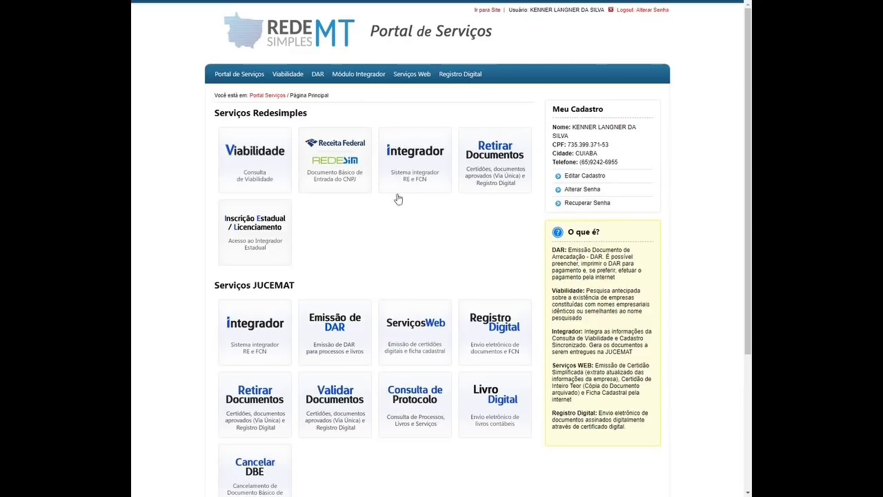
Start a new FCN/REMP with Natureza 2135 - EMPRESARIO and Ato 002 - ALTERACAO.
left_click(416, 171)
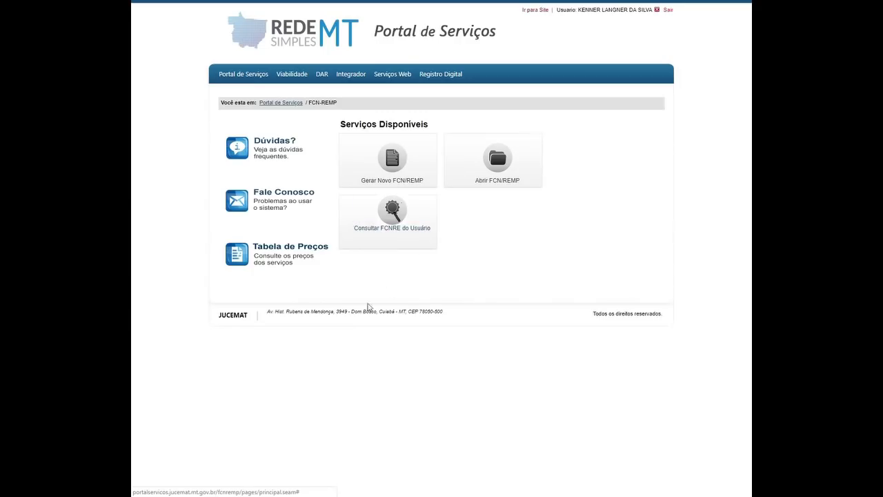
left_click(390, 163)
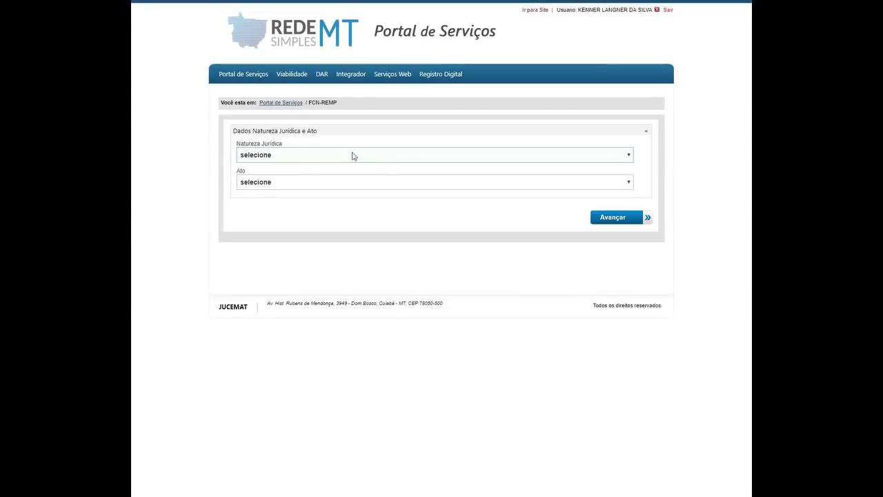
left_click(324, 157)
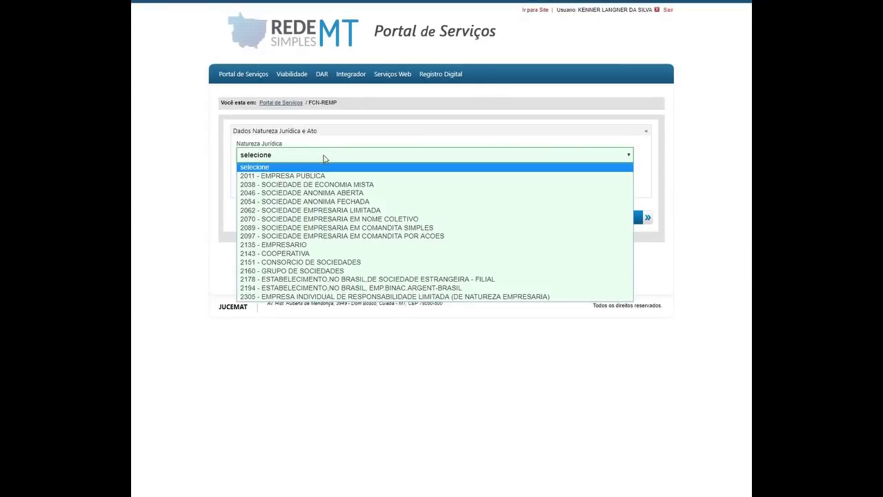
left_click(304, 243)
left_click(292, 200)
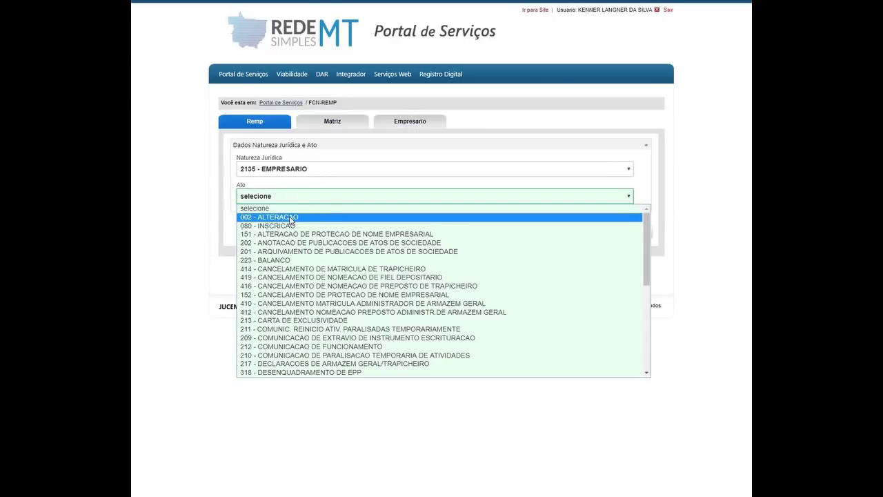
left_click(290, 218)
Add event 020 - ALTERACAO DE NOME EMPRESARIAL to the selected events.
scroll(367, 276, "down", 5)
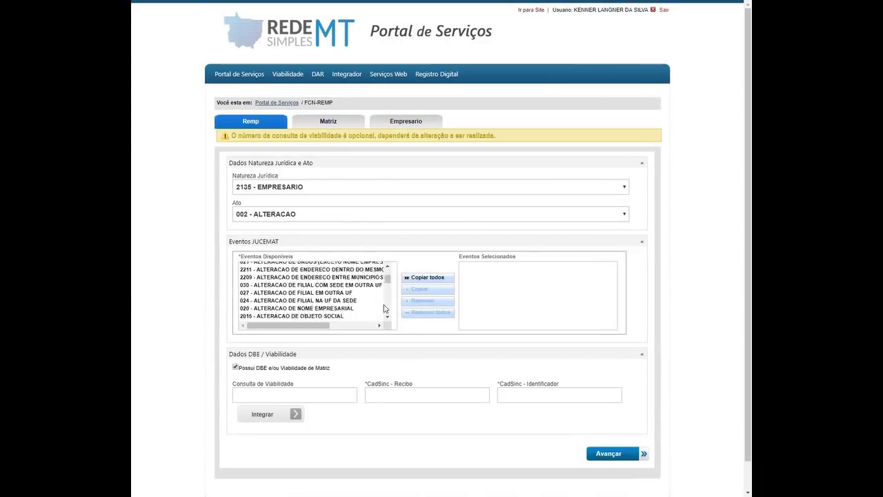
scroll(383, 298, "up", 1)
mouse_move(388, 272)
left_mouse_down()
mouse_move(386, 317)
mouse_move(386, 272)
left_mouse_up()
right_click(389, 281)
left_click(413, 255)
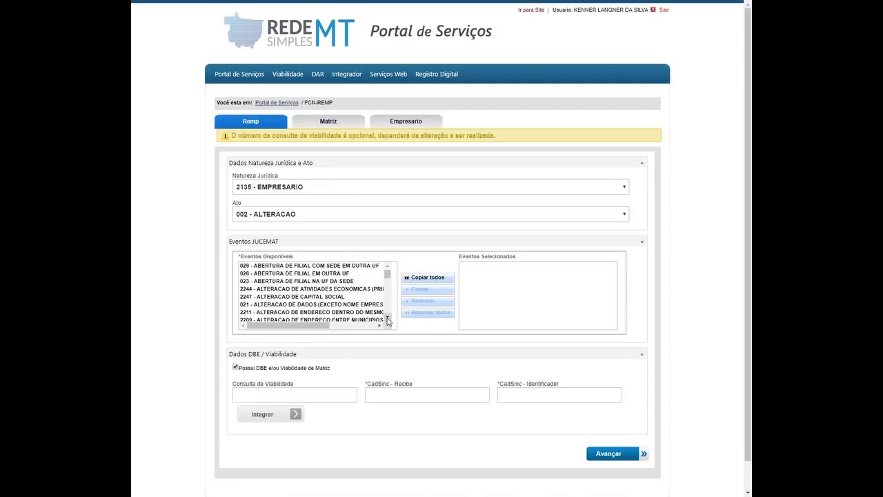
scroll(358, 310, "down", 3)
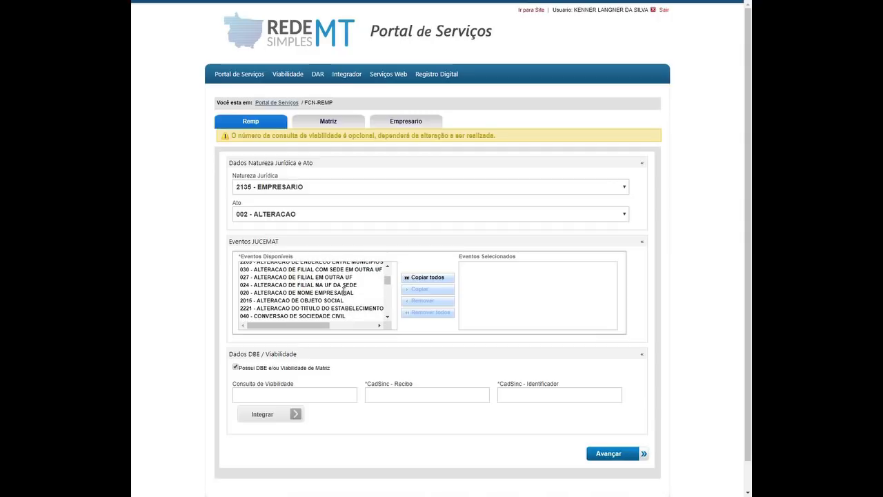
double_click(346, 293)
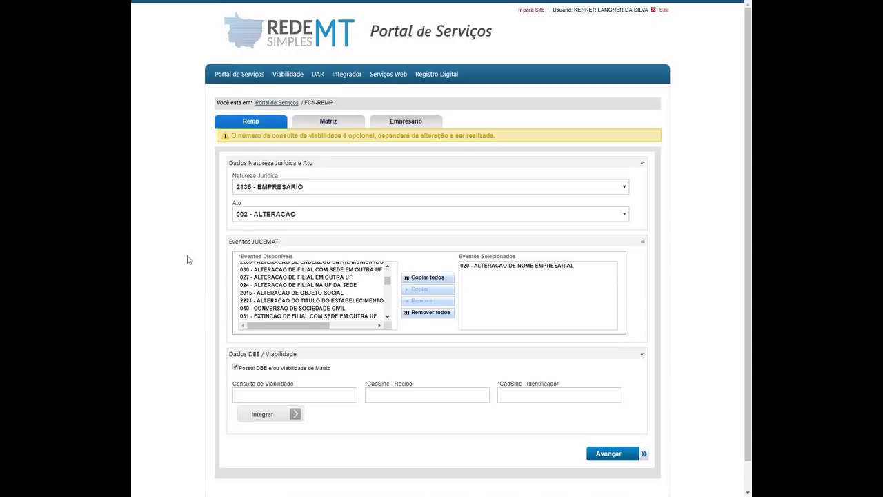
Paste the viability, CadSinc receipt and identifier numbers, then integrate the data.
scroll(166, 259, "down", 1)
left_click(269, 361)
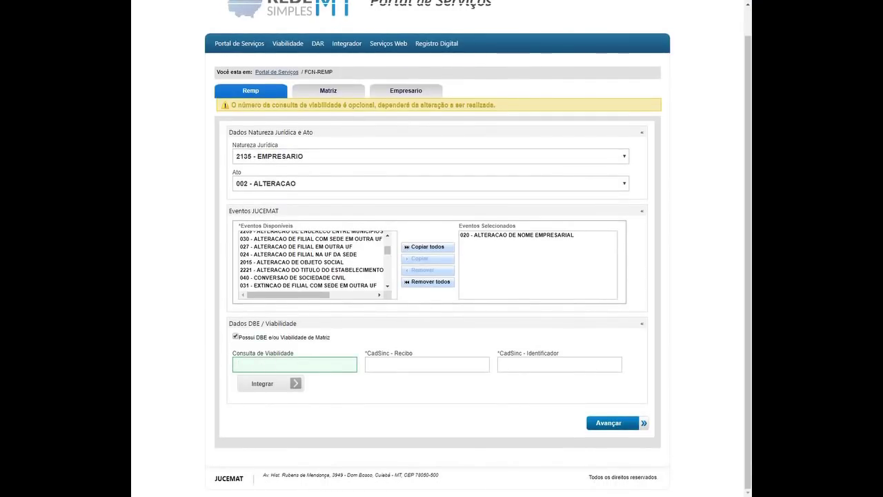
left_click(272, 364)
key("ctrl+v")
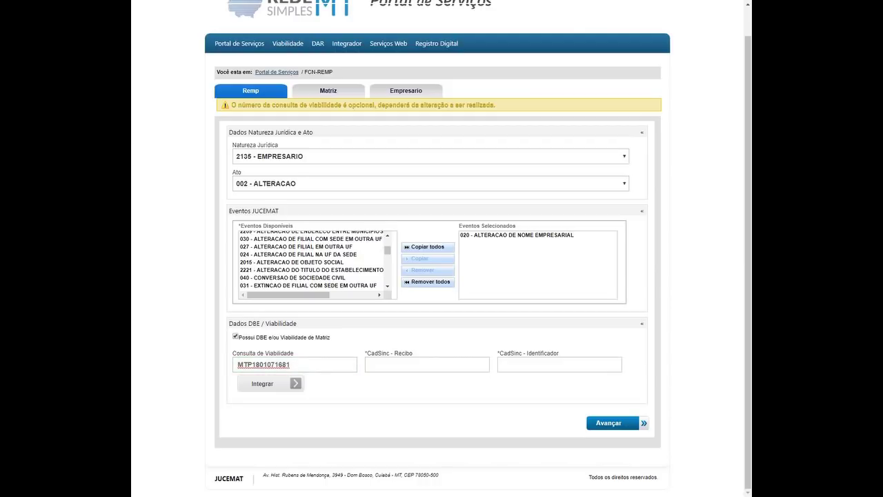
left_click(367, 363)
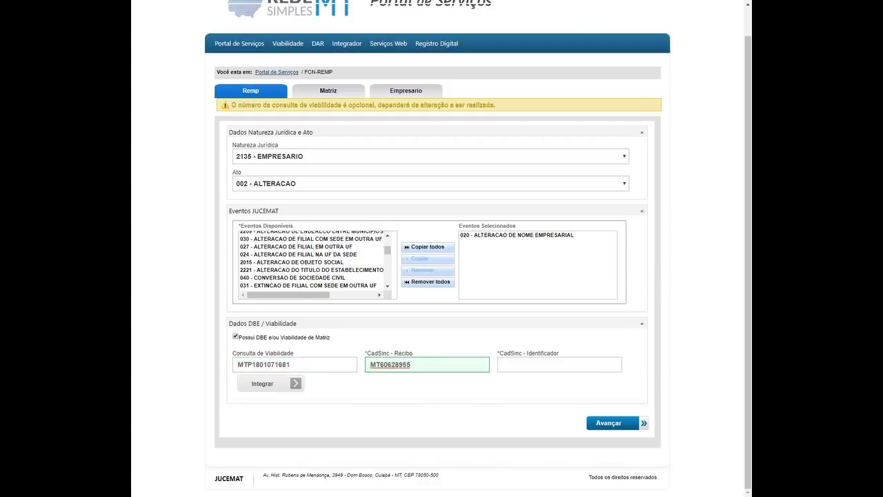
left_click(562, 366)
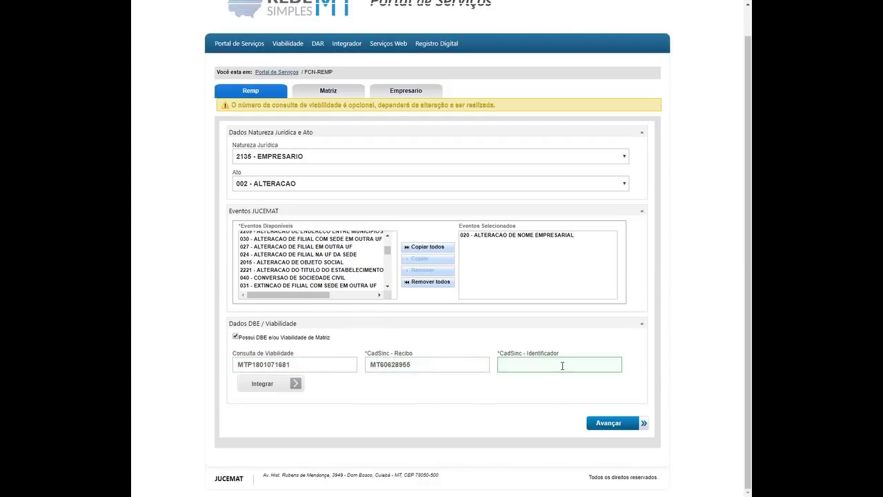
key("ctrl+v")
left_click(278, 381)
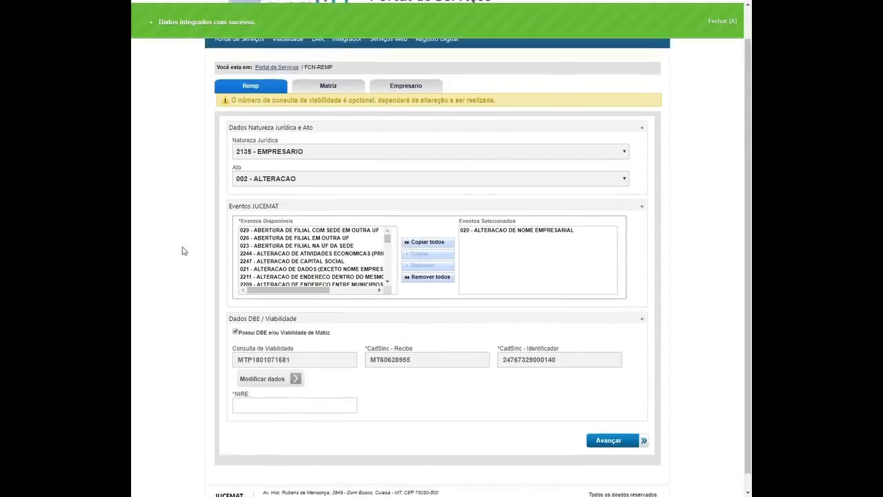
Choose the company's NIRE from the suggestions and create the process.
scroll(184, 251, "up", 1)
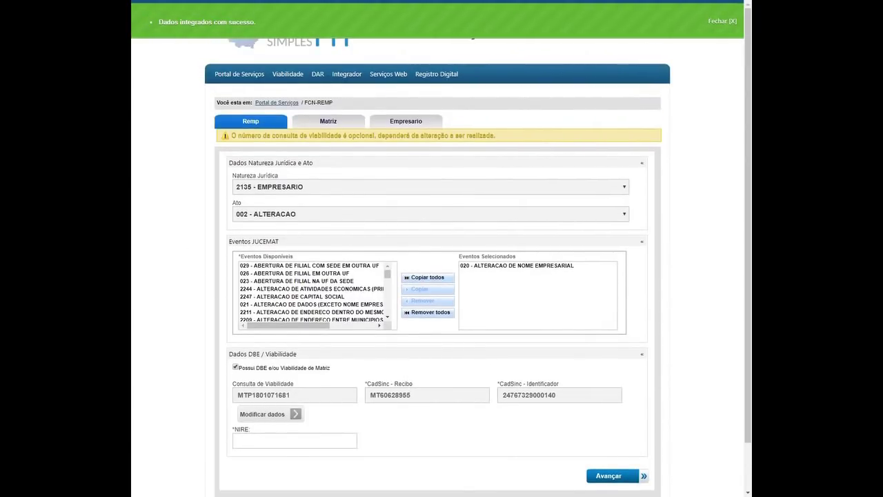
left_click(298, 437)
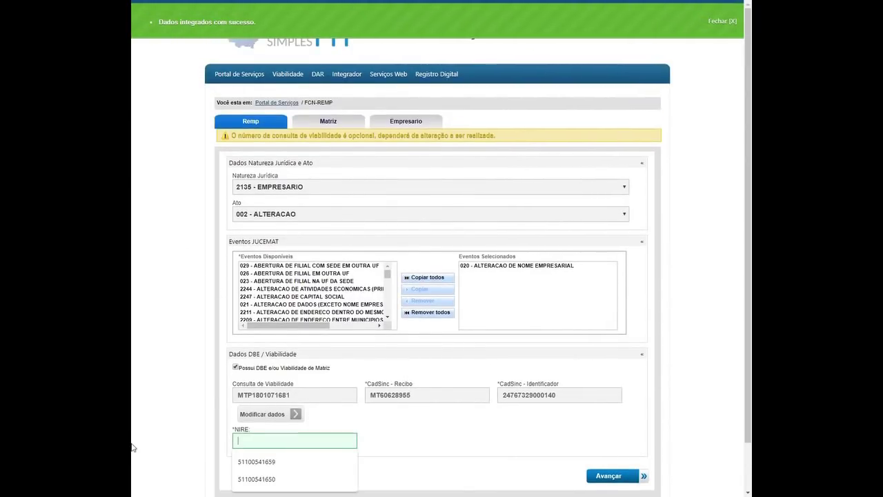
scroll(286, 400, "down", 2)
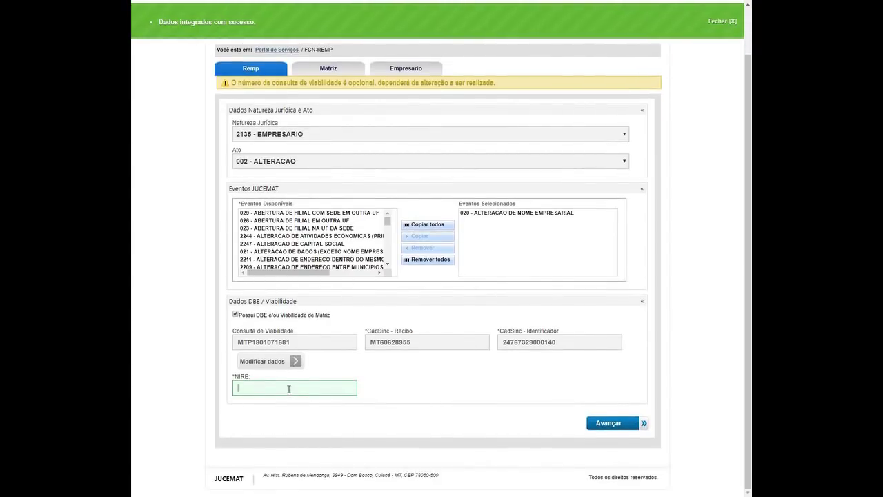
left_click(274, 427)
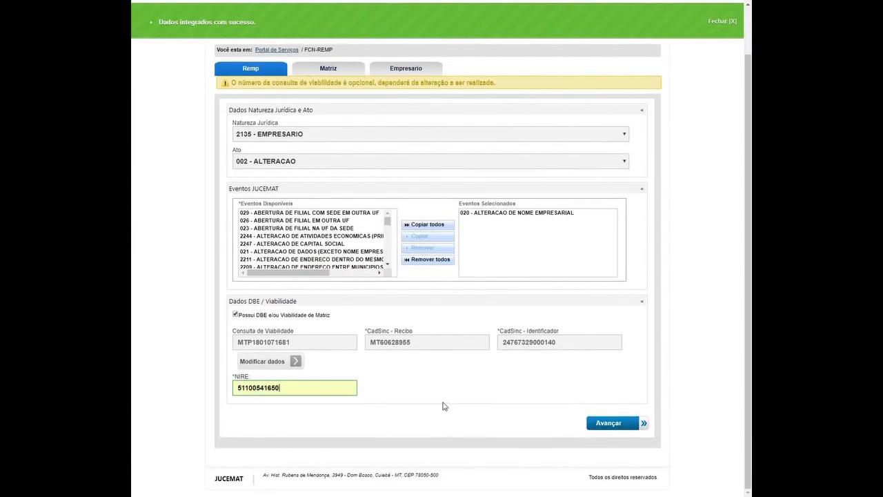
left_click(615, 427)
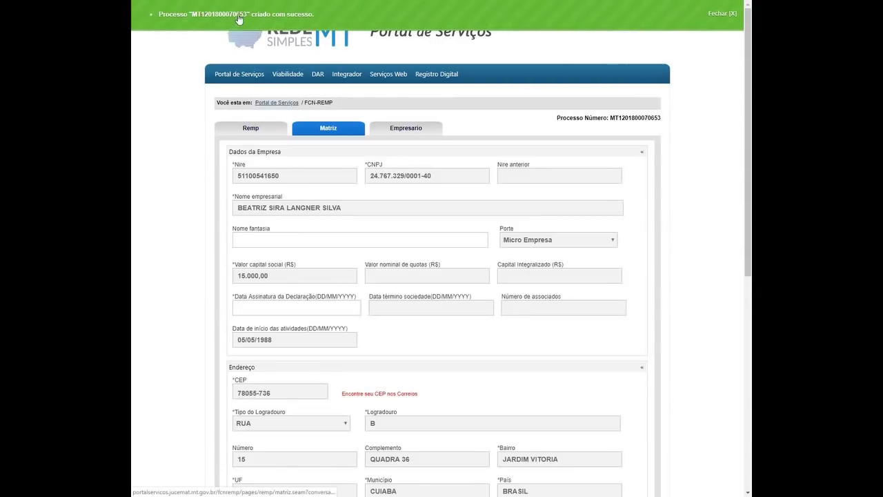
Review the Matriz fields, including Nome fantasia and the declaration signature date.
double_click(634, 117)
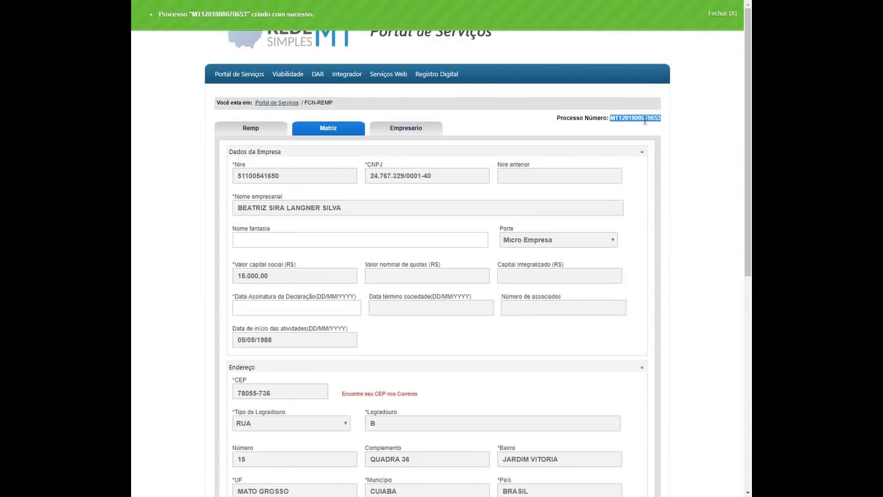
left_click(701, 224)
left_click(350, 242)
scroll(292, 333, "down", 2)
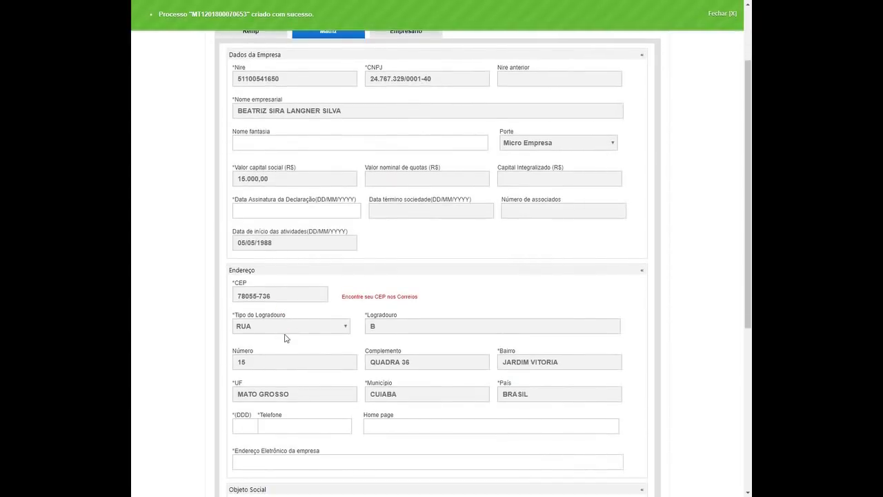
scroll(286, 338, "down", 2)
scroll(345, 414, "down", 4)
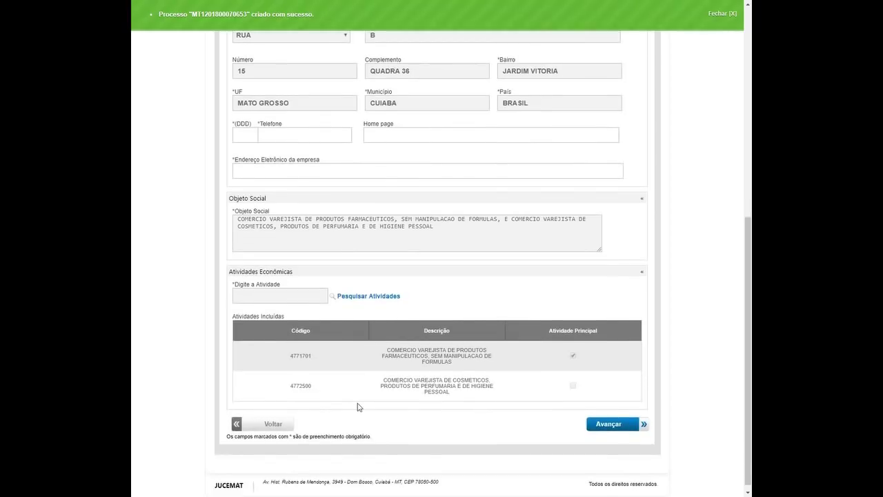
scroll(364, 404, "up", 8)
left_click(303, 241)
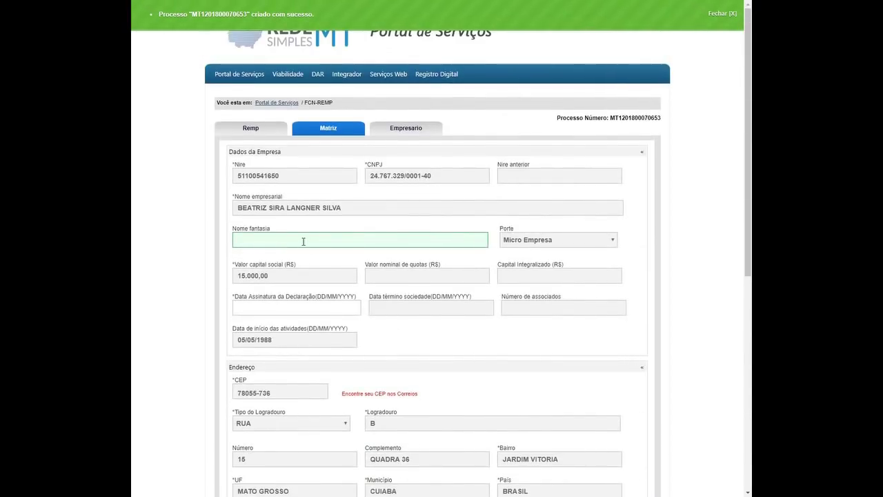
scroll(324, 268, "down", 1)
left_click(267, 256)
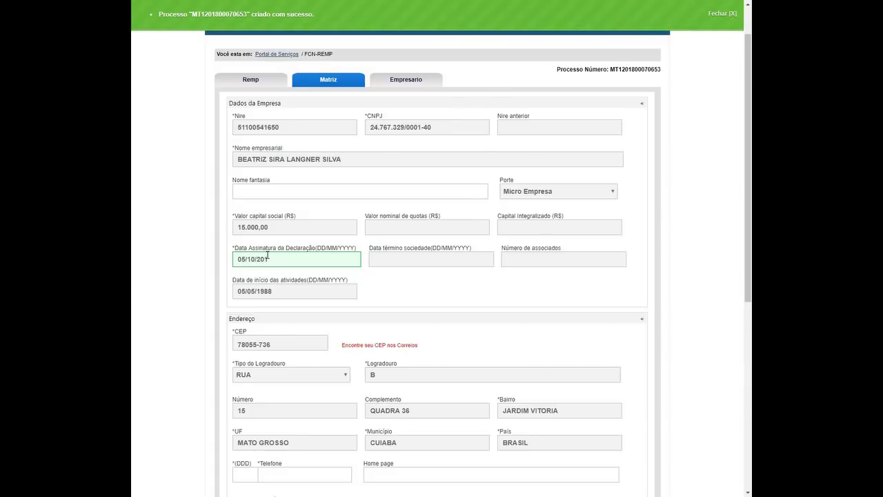
scroll(150, 279, "down", 4)
Enter the company's area code, phone and e-mail, fix the domain typo, and save.
left_click(245, 231)
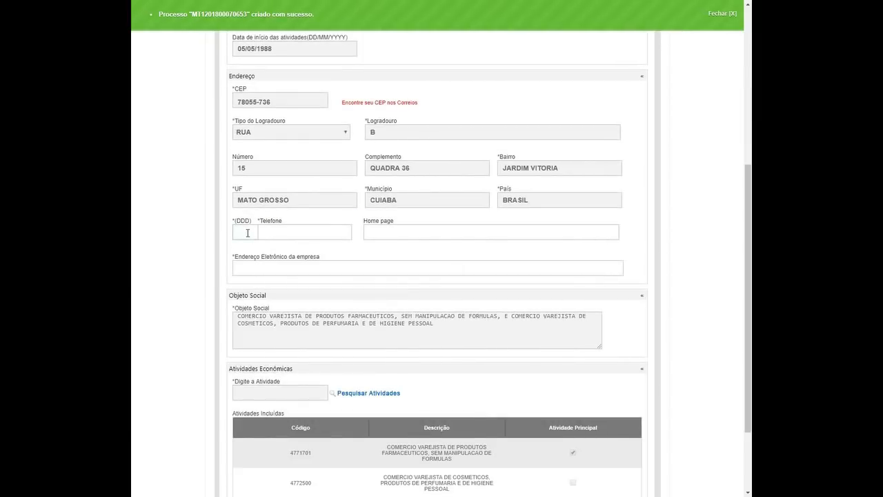
key("Tab")
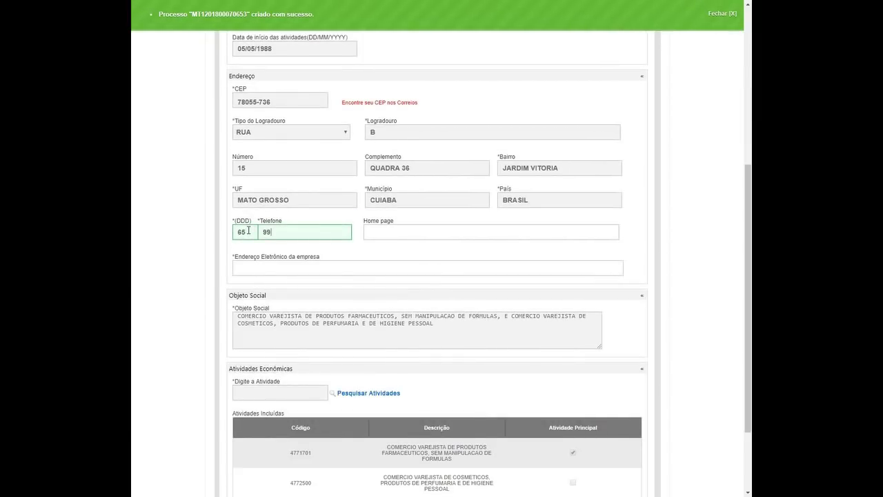
key("Tab")
key("Tab")
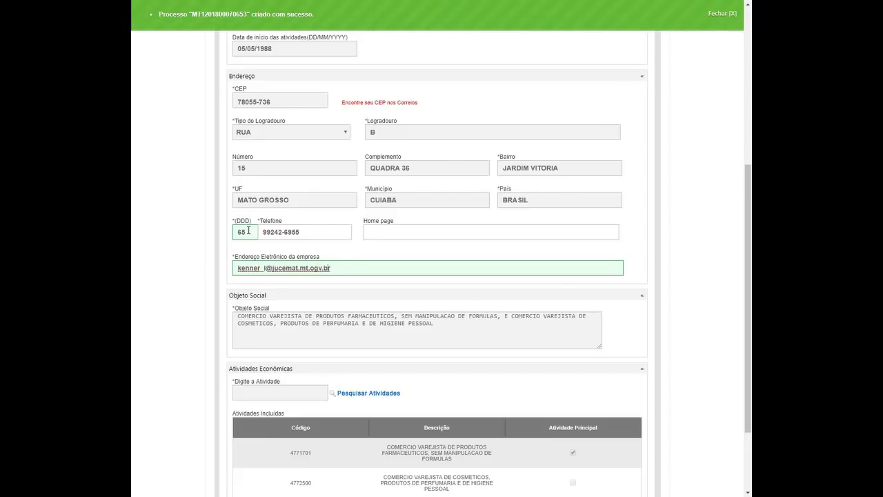
key("BackSpace")
key("Left")
scroll(700, 170, "down", 3)
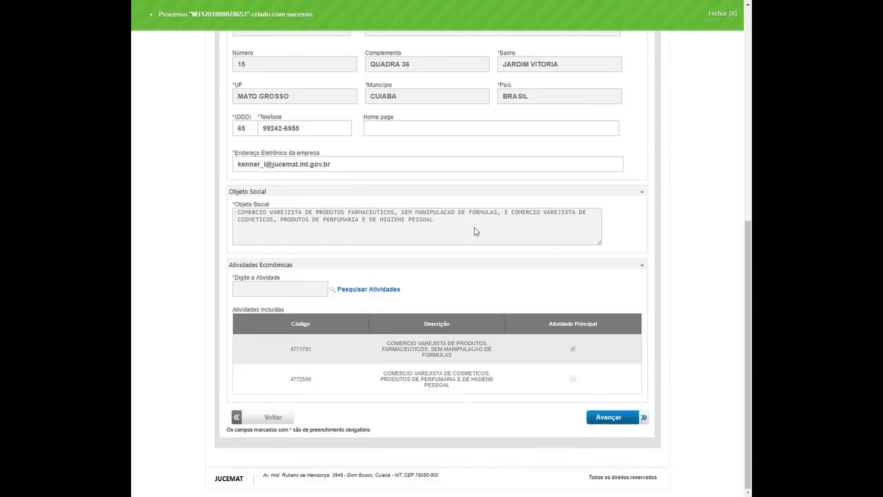
left_click(602, 418)
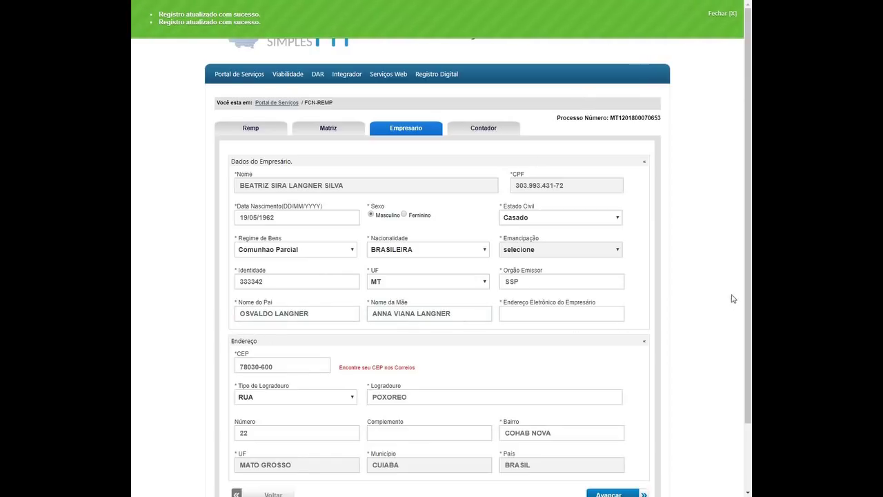
Enter the owner's e-mail address on the Empresario tab and save the owner data.
scroll(504, 262, "down", 2)
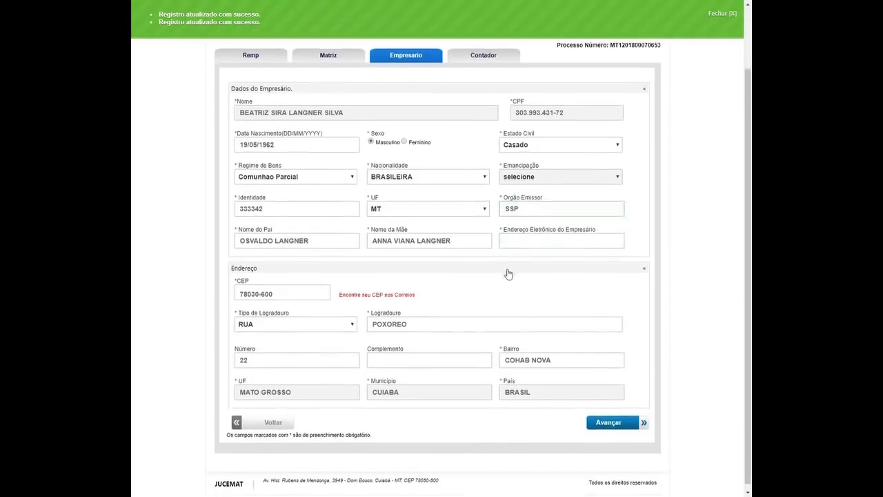
scroll(513, 278, "up", 1)
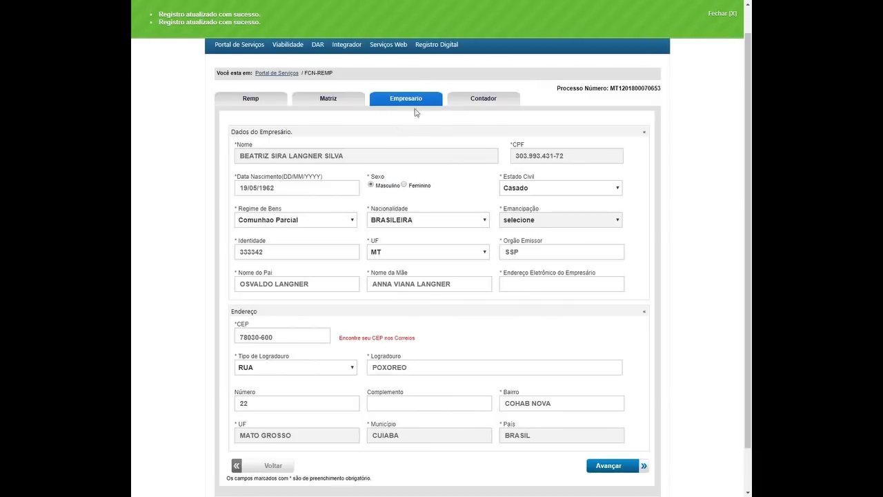
left_click(330, 177)
left_click(545, 288)
scroll(683, 279, "down", 1)
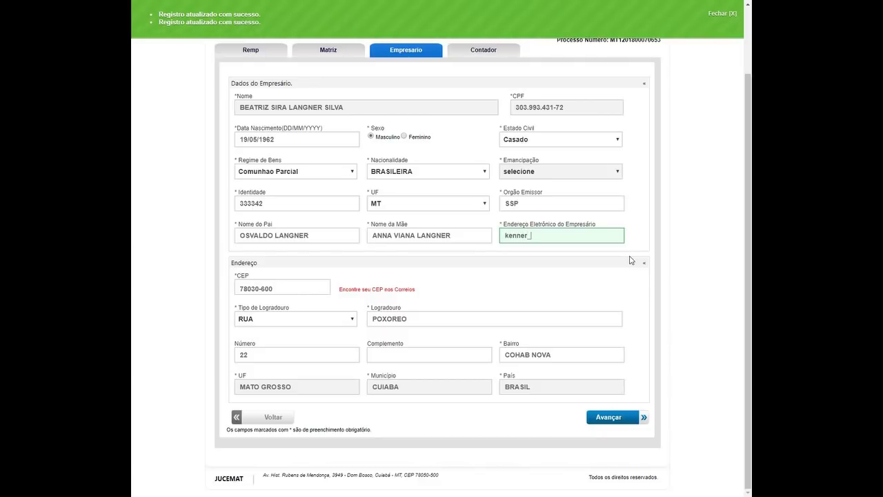
type("@jucemat.gov.br")
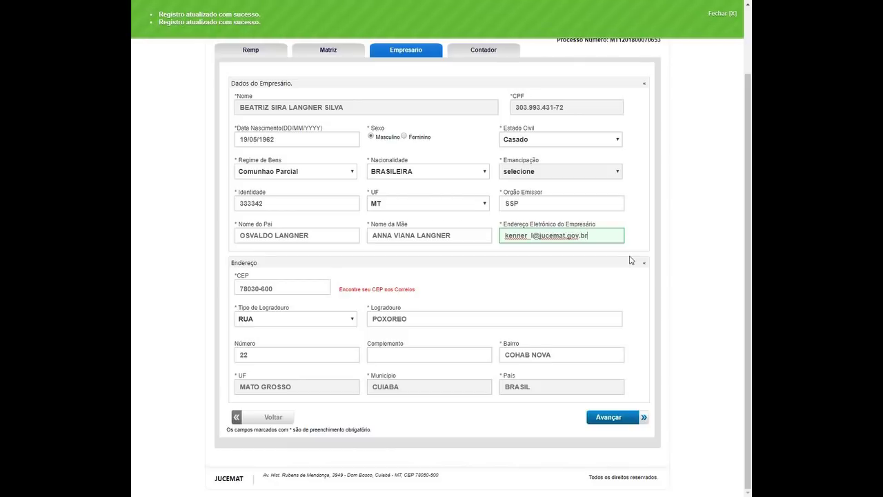
left_click(700, 173)
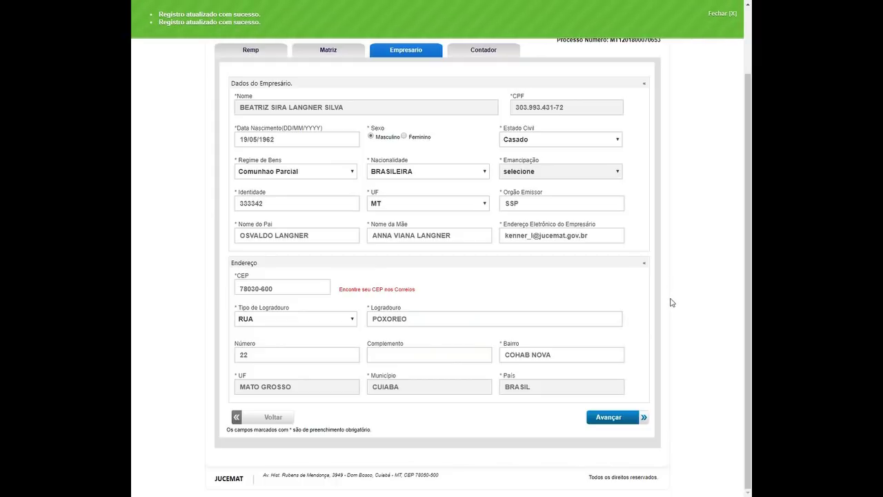
scroll(668, 301, "up", 2)
scroll(652, 277, "down", 2)
left_click(620, 416)
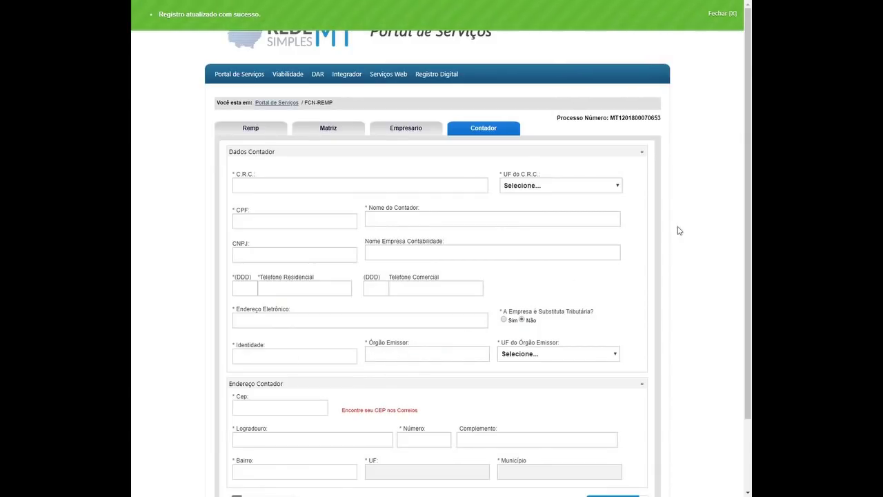
Scroll through the blank Contador tab to review it.
scroll(645, 222, "down", 2)
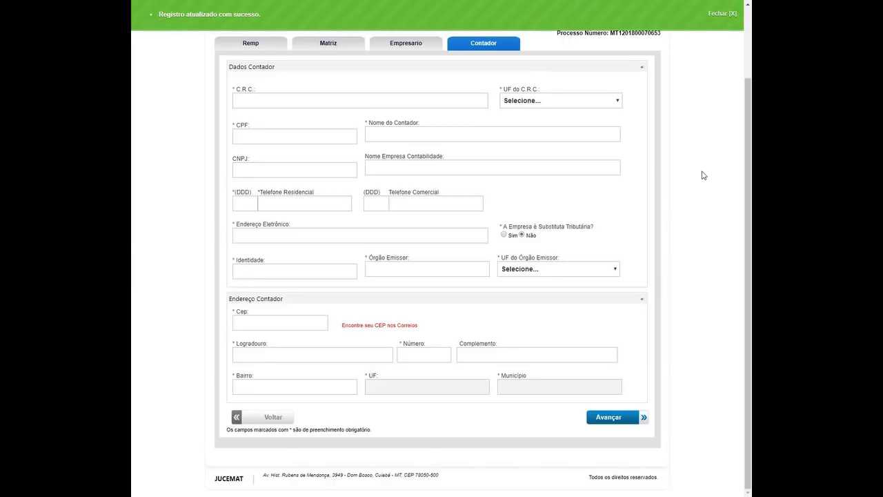
scroll(683, 191, "up", 2)
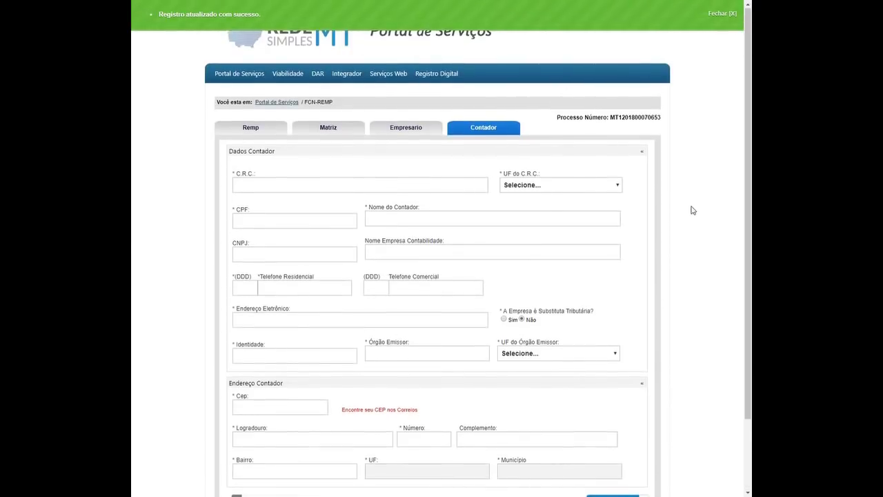
scroll(689, 208, "down", 2)
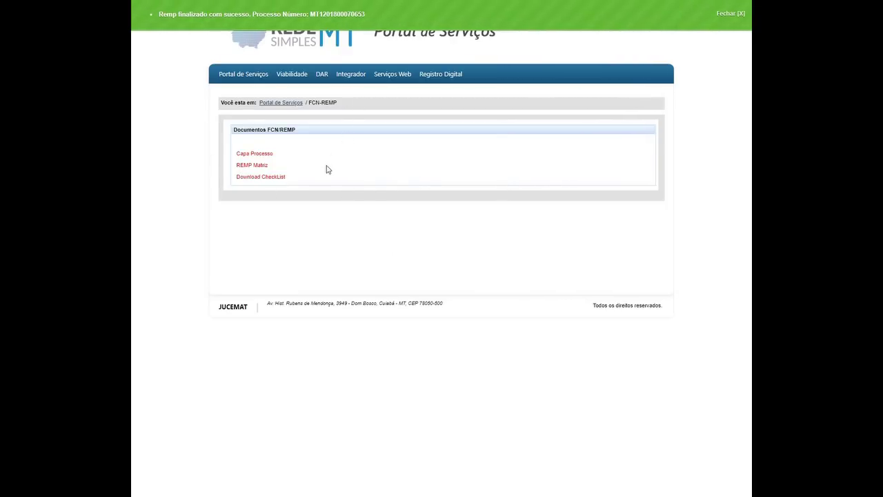
View the Capa Processo PDF, then return to the FCN/REMP documents page.
left_click(267, 153)
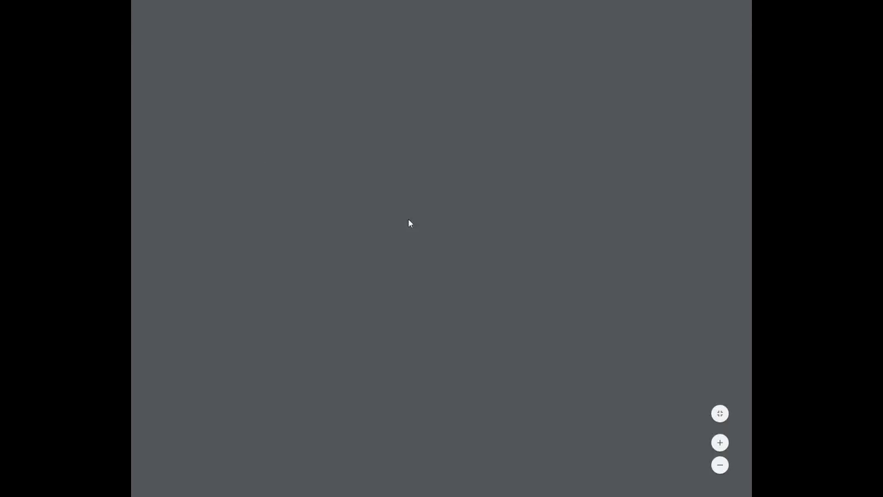
scroll(477, 205, "down", 2)
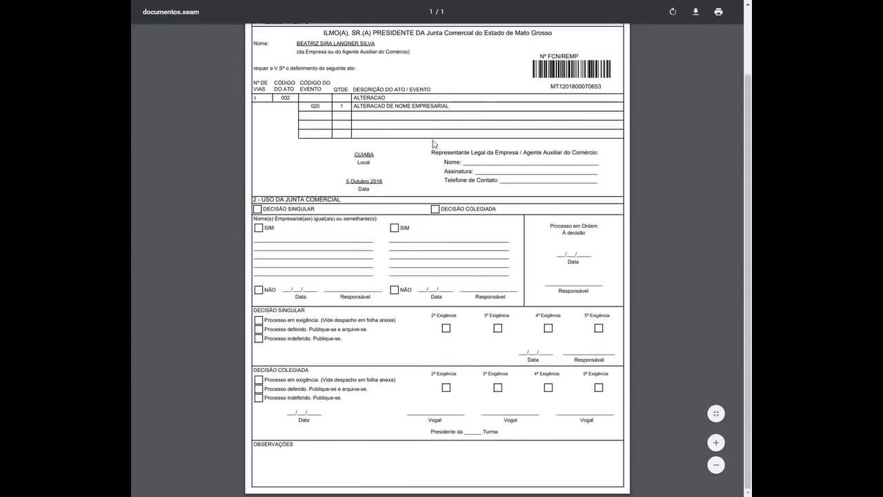
scroll(433, 144, "up", 2)
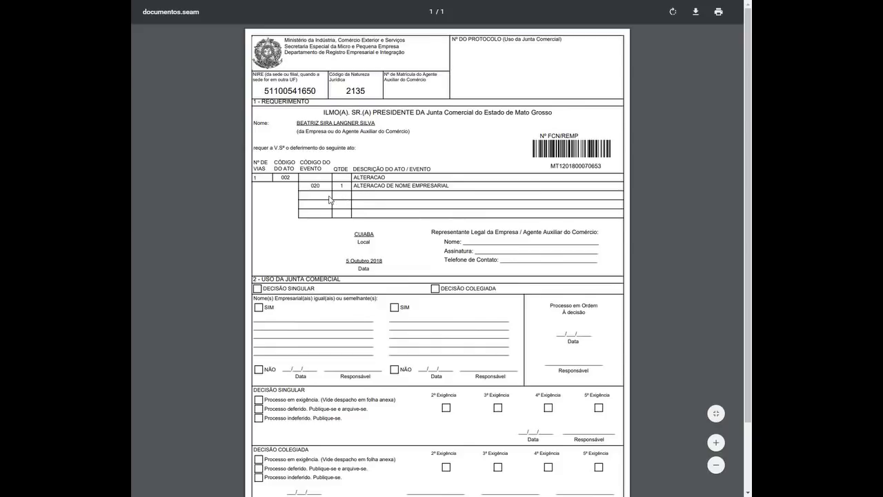
key("F11")
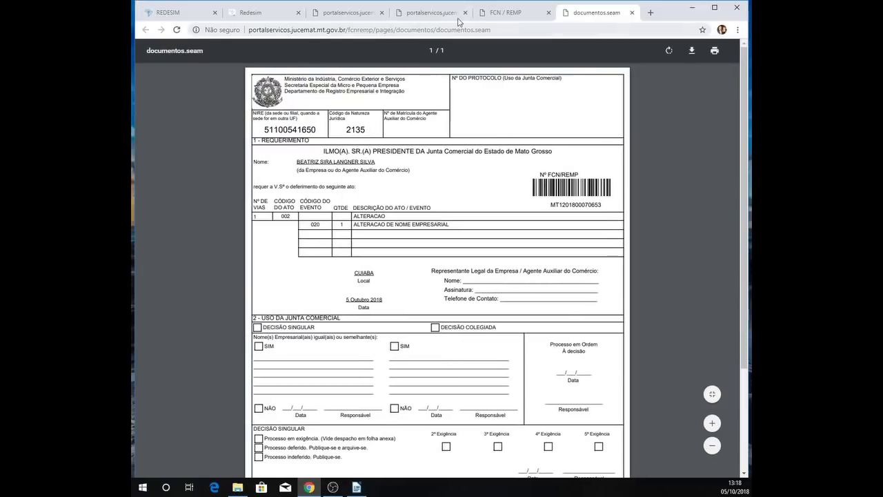
left_click(495, 12)
View the Requerimento de Empresário PDF, checking event code 020, then return.
left_click(262, 215)
key("F11")
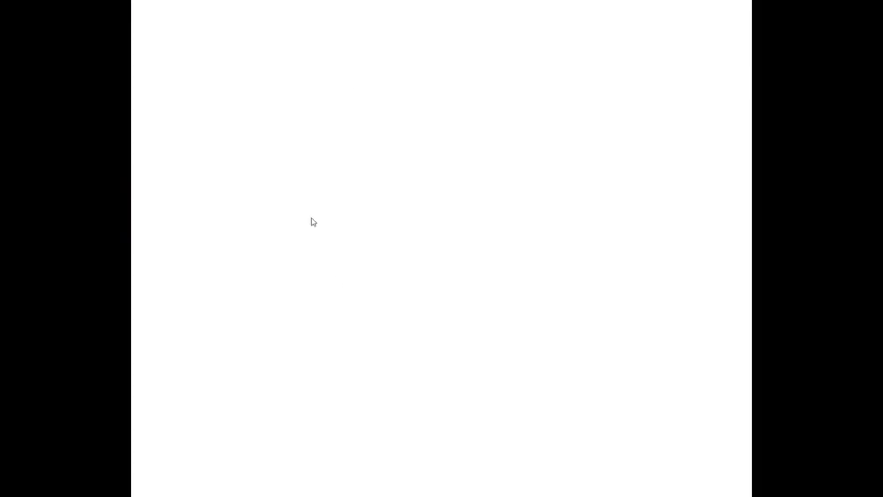
scroll(464, 186, "down", 2)
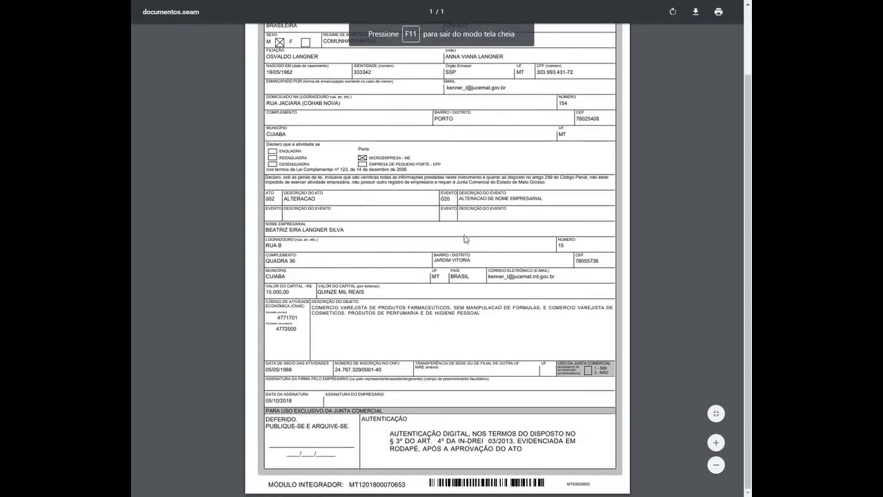
double_click(445, 199)
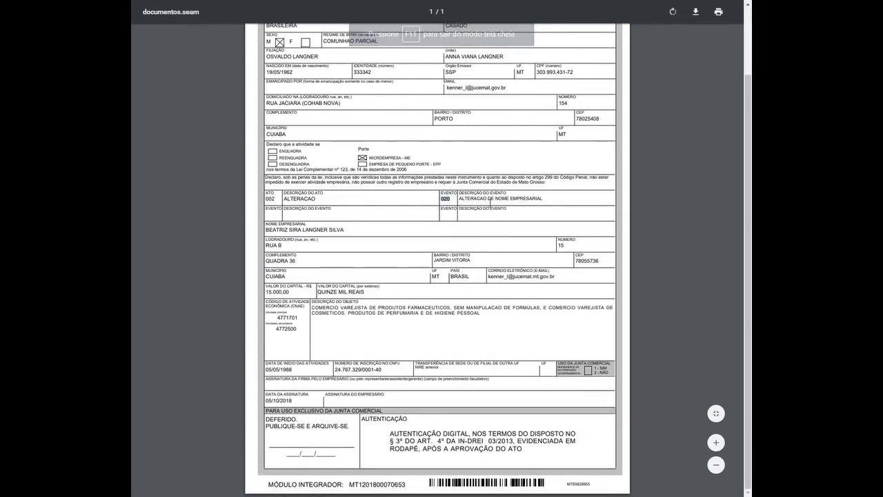
scroll(442, 239, "up", 2)
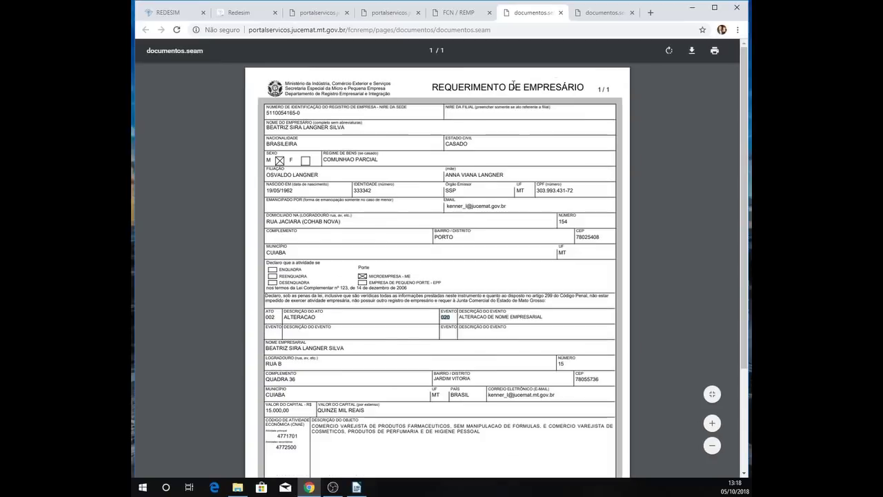
left_click(458, 13)
key("F11")
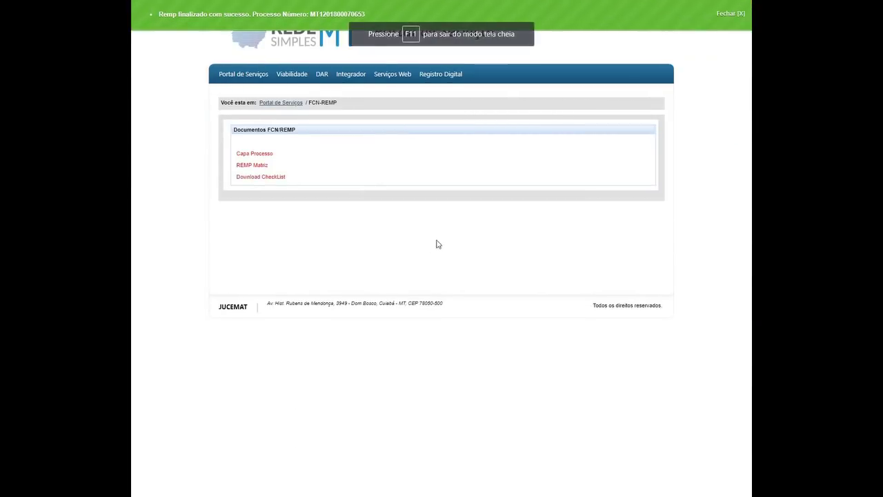